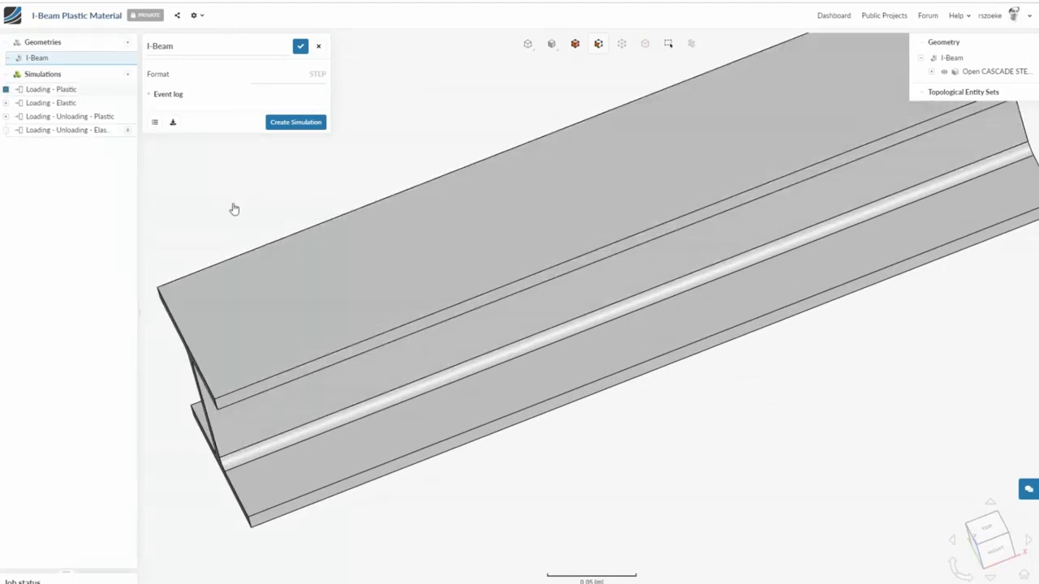
left_click_drag(232, 208, 316, 248)
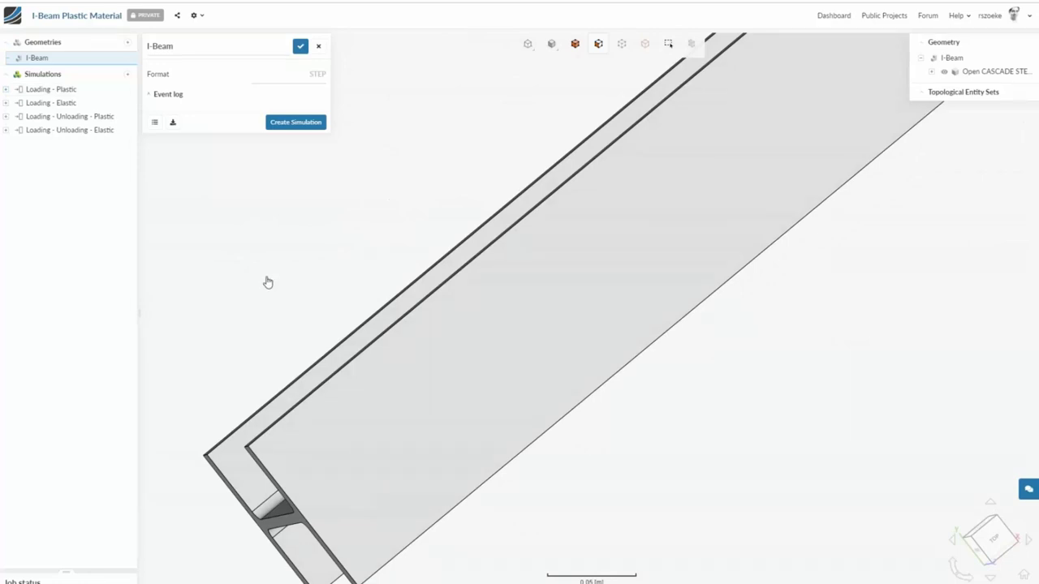
left_click_drag(267, 284, 656, 290)
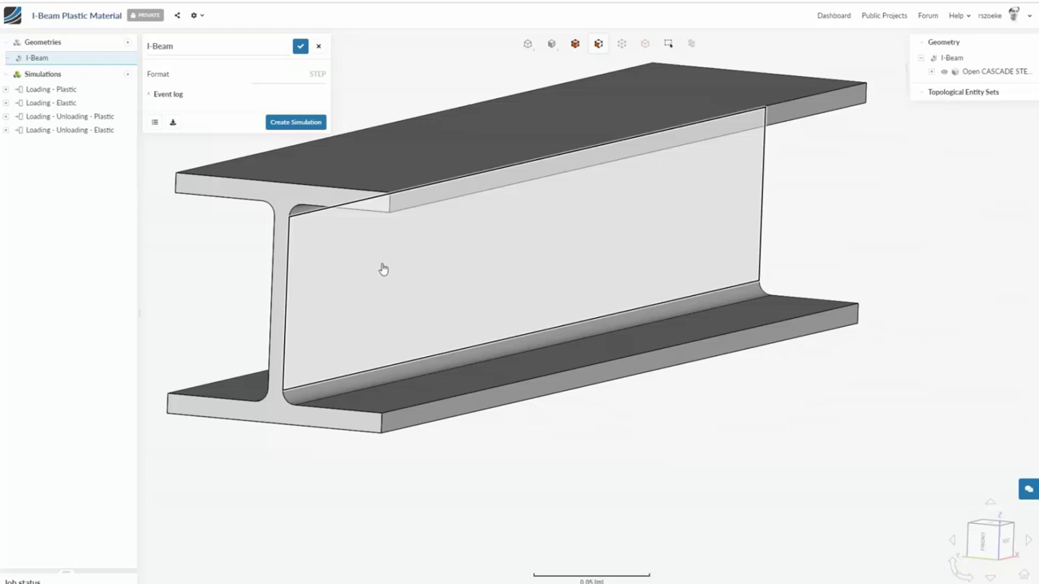
scroll(365, 280, "up", 5)
scroll(351, 287, "down", 5)
left_click_drag(351, 287, 255, 180)
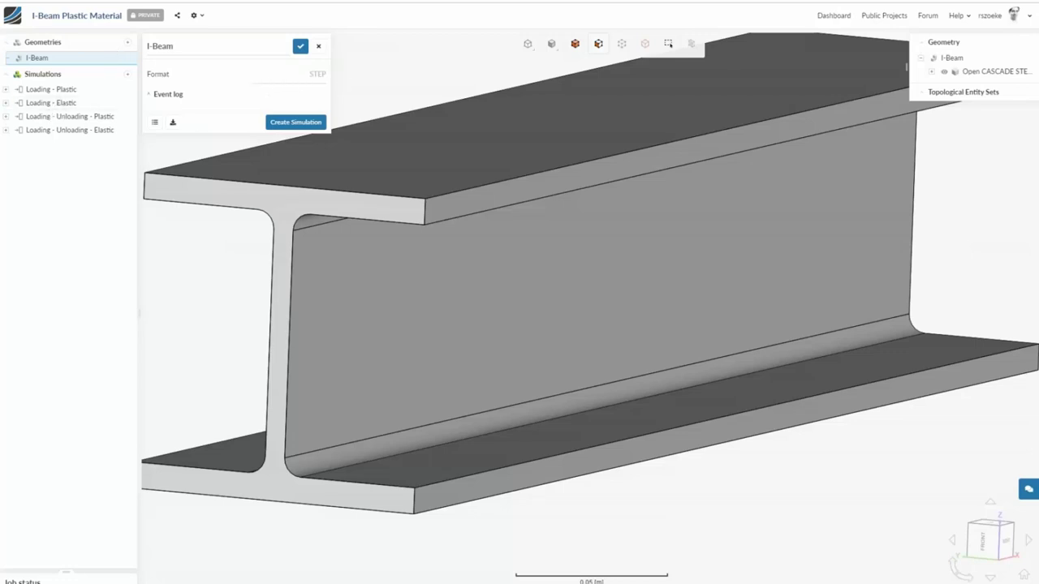
Step: Create a Static simulation for the I-Beam, using the guided help with the answers Structural, No heat and Steady/low speed
left_click(296, 122)
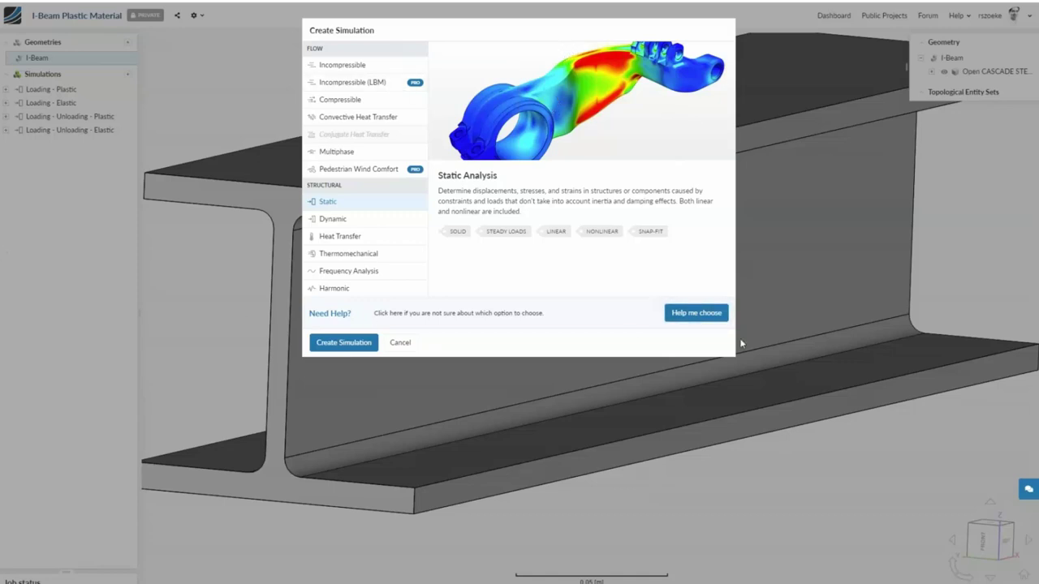
left_click(688, 318)
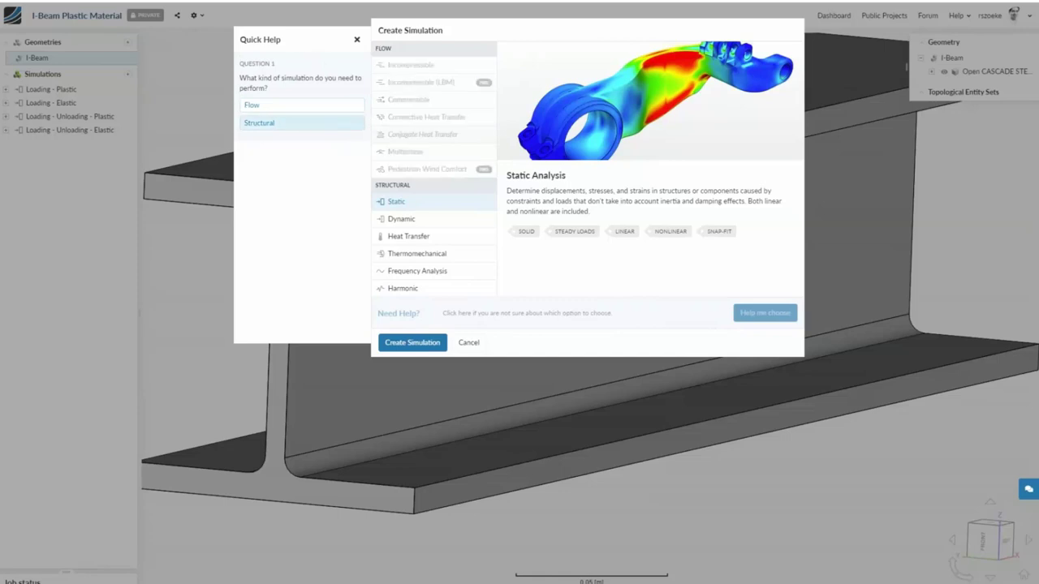
left_click(258, 124)
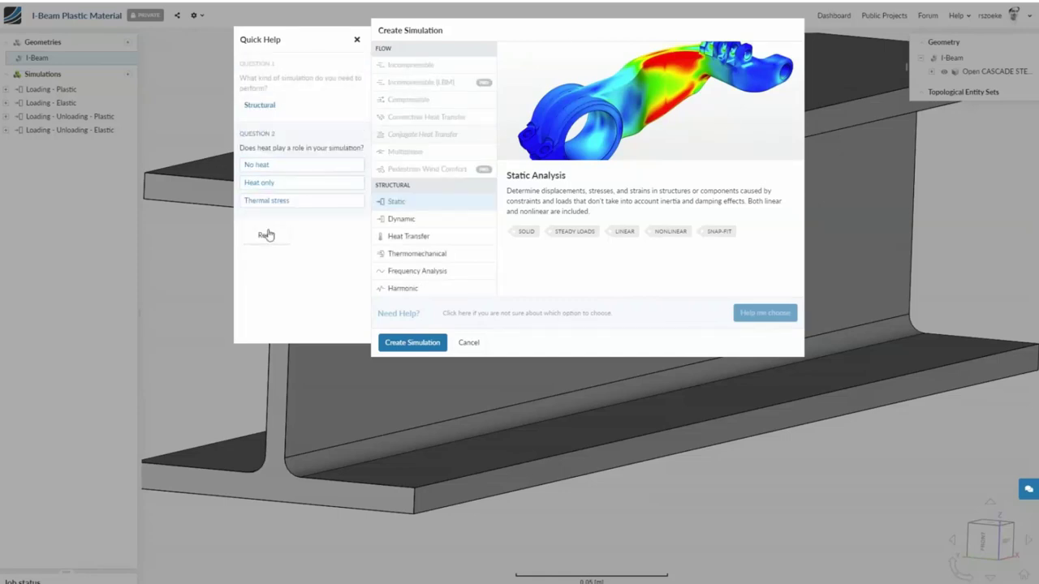
left_click(253, 168)
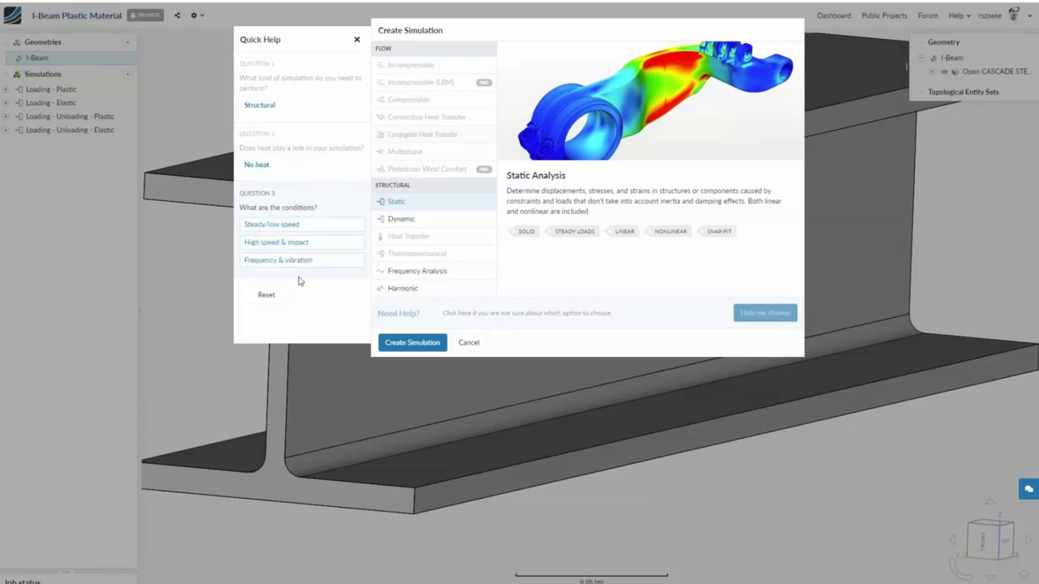
left_click(258, 227)
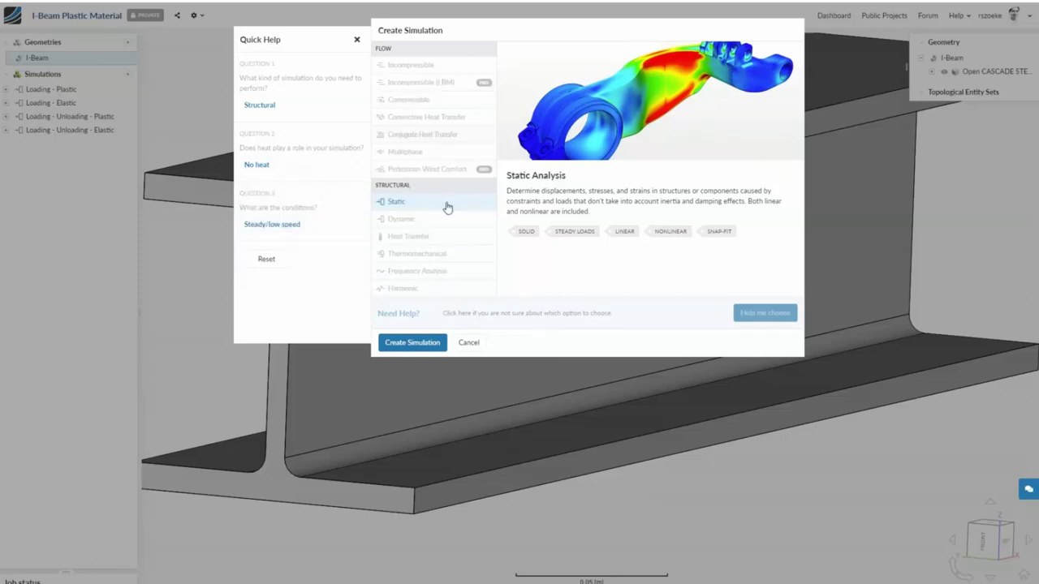
left_click(412, 344)
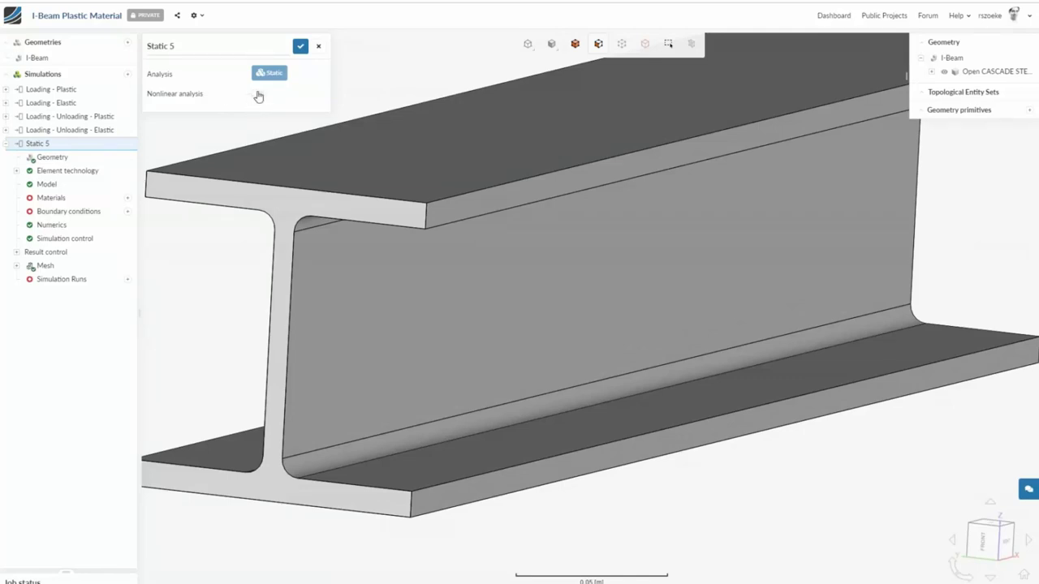
Step: Enable nonlinear analysis for the new static simulation and save its settings
left_click(258, 97)
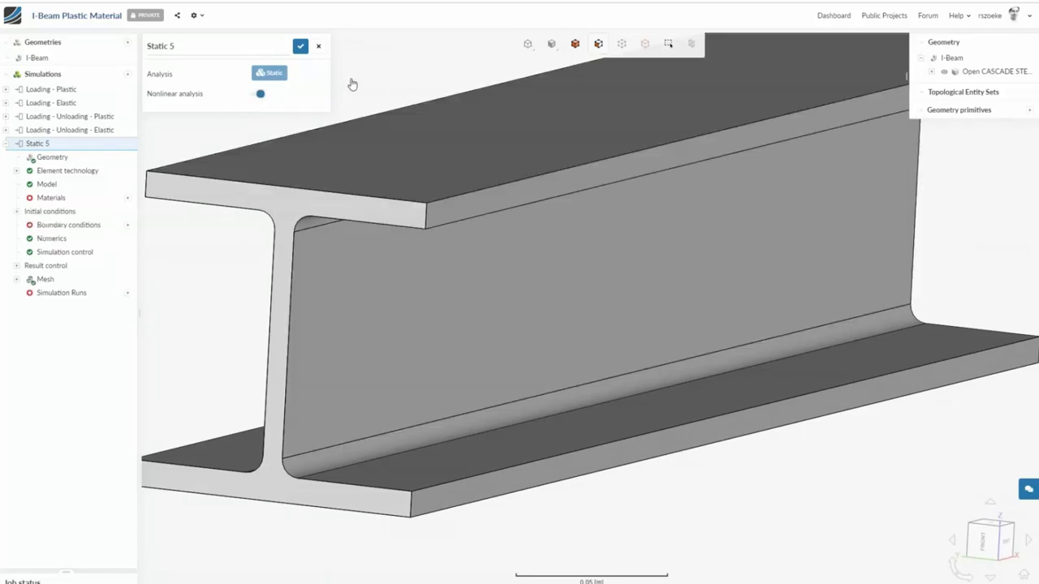
left_click(300, 47)
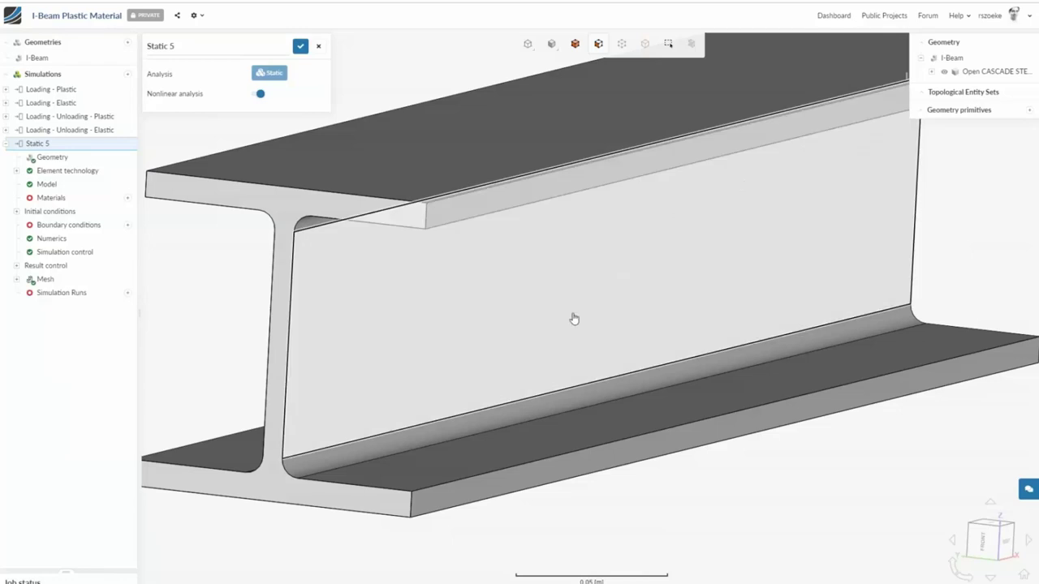
scroll(420, 211, "down", 3)
left_click_drag(420, 211, 295, 219)
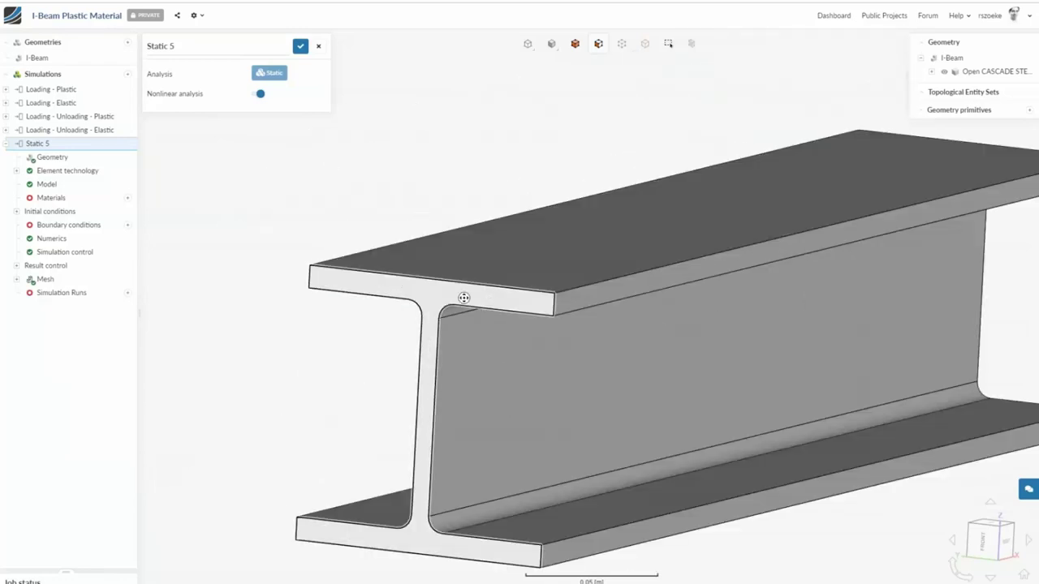
left_click_drag(463, 295, 242, 198)
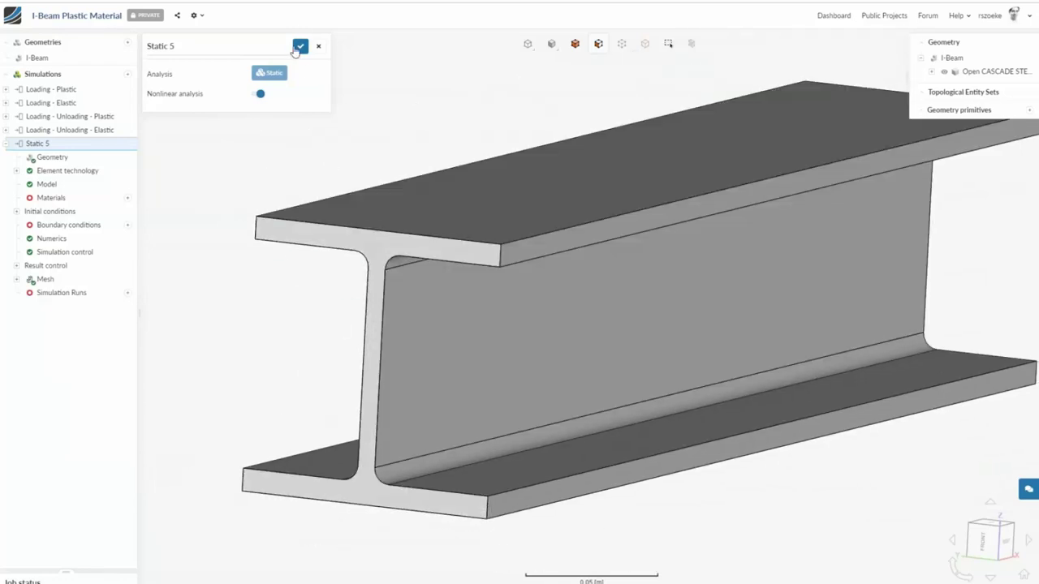
left_click(300, 46)
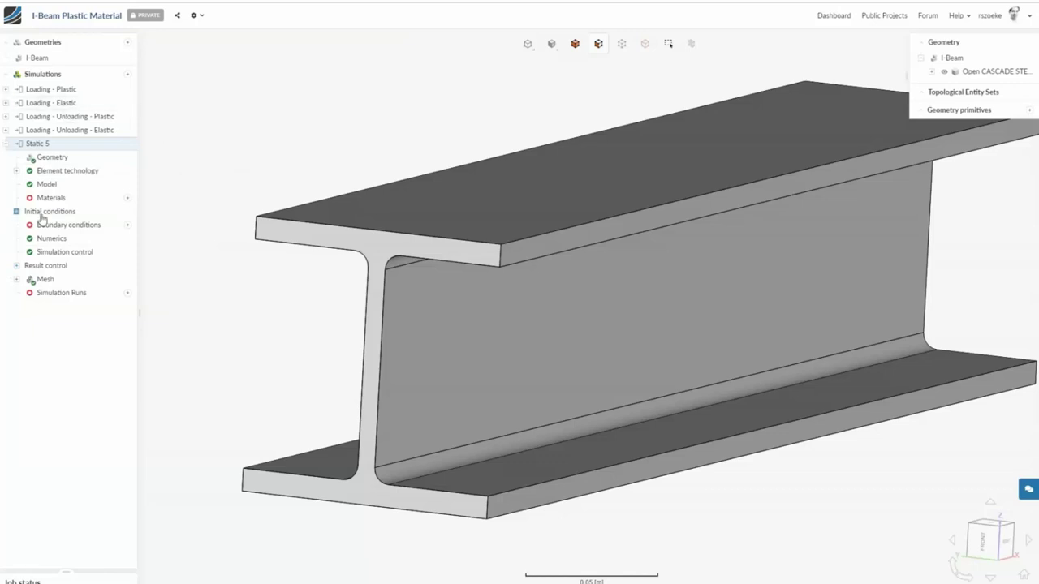
Step: Add Steel from the material library to the new static simulation
left_click(127, 200)
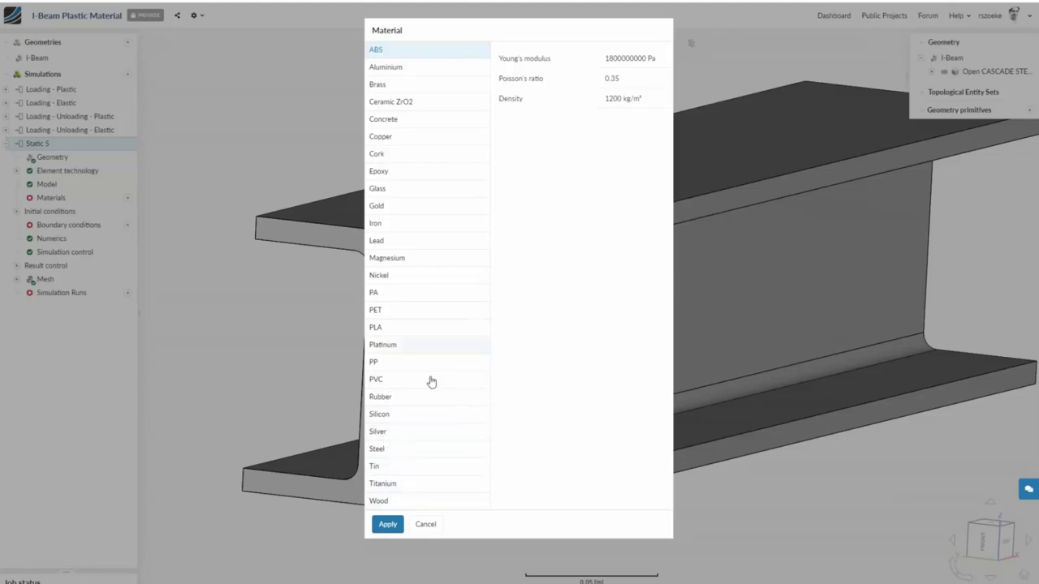
left_click(381, 451)
left_click(387, 524)
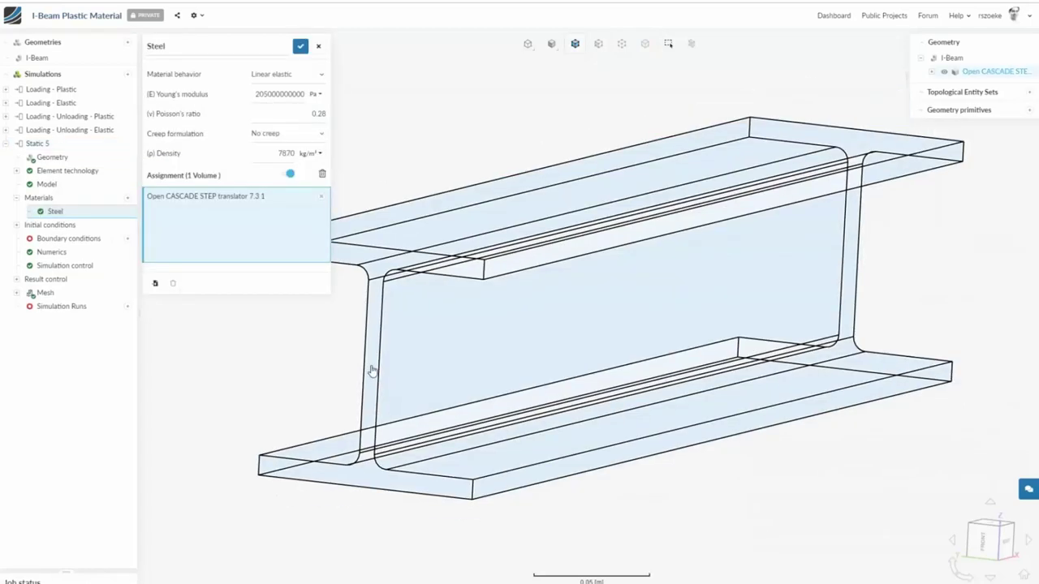
Step: Set the steel's material behavior to Plastic
scroll(313, 371, "down", 3)
mouse_move(314, 370)
left_mouse_down()
mouse_move(258, 436)
mouse_move(262, 389)
mouse_move(315, 390)
left_mouse_up()
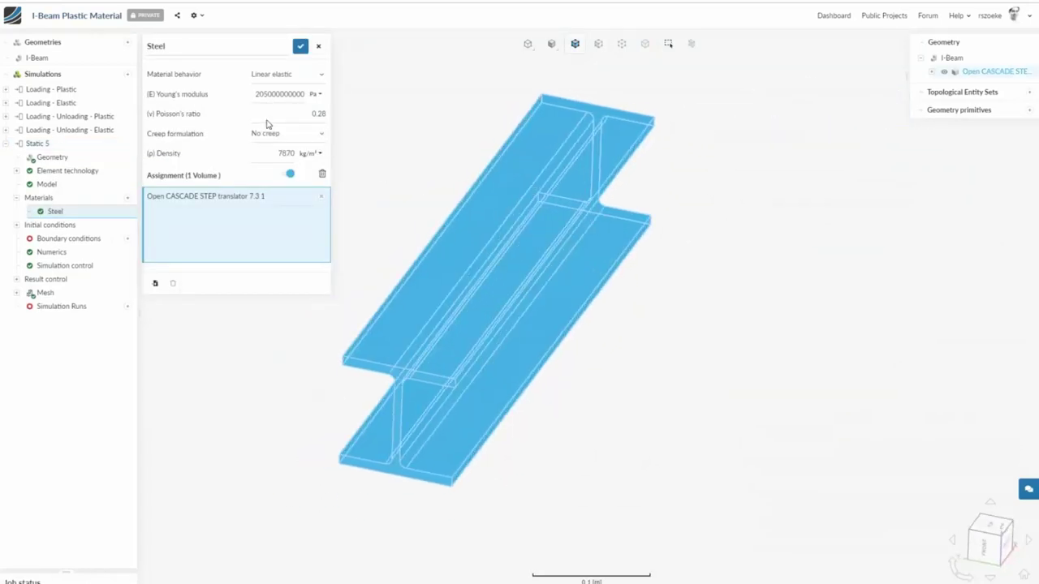
mouse_move(561, 362)
left_mouse_down()
mouse_move(324, 376)
mouse_move(266, 352)
left_mouse_up()
scroll(325, 376, "up", 3)
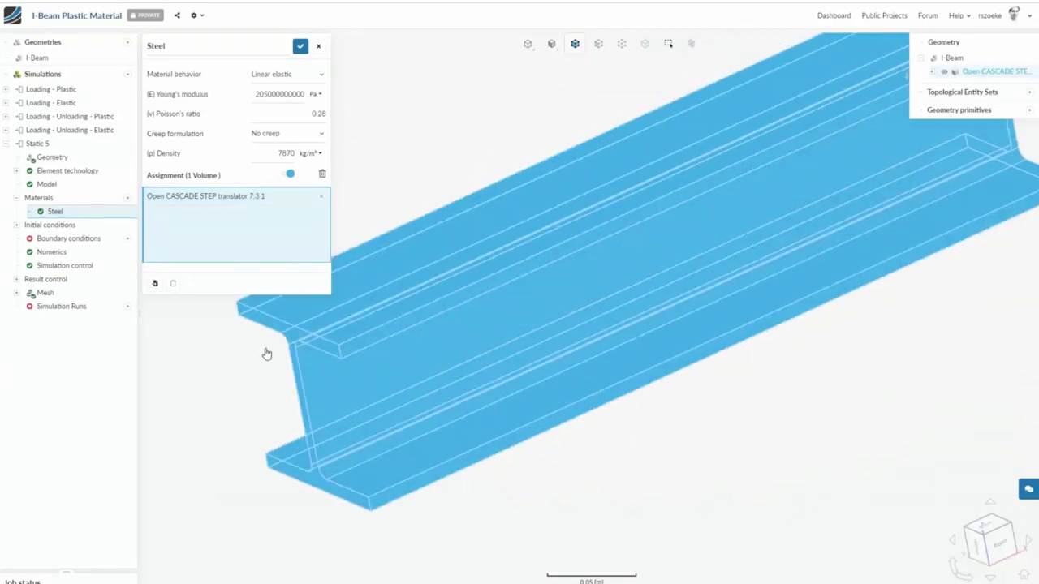
left_click(261, 75)
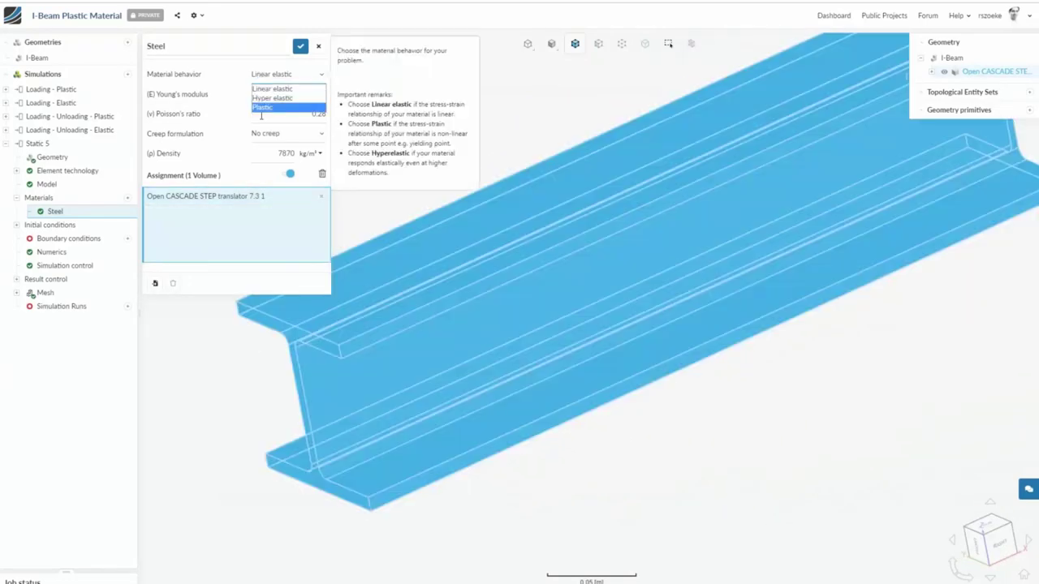
left_click(261, 108)
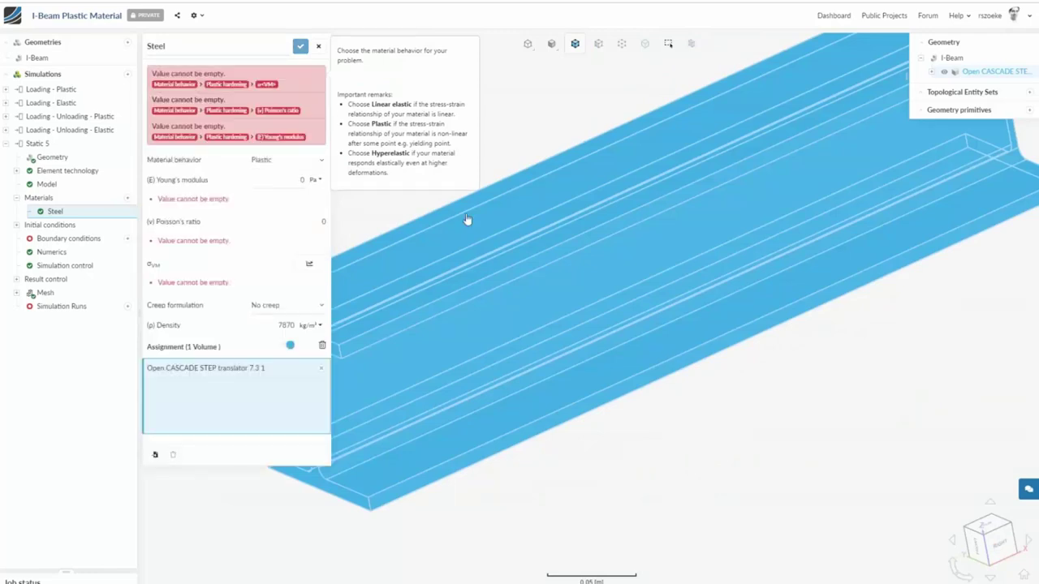
Step: Set the steel's Young's modulus to 205e9 Pa and its Poisson's ratio to 0.28
left_click_drag(568, 109, 609, 150)
left_click(273, 179)
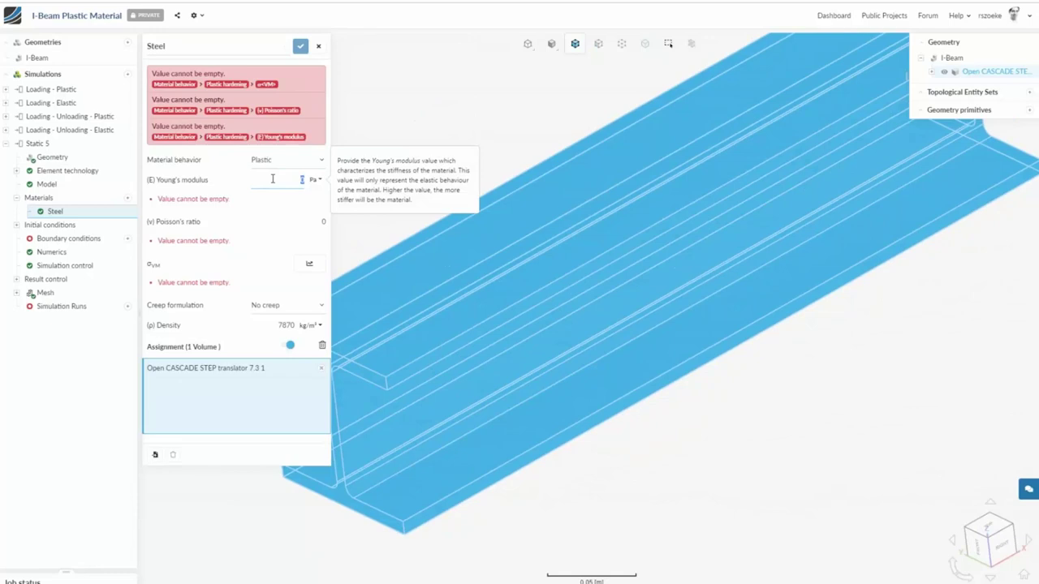
type("205e9")
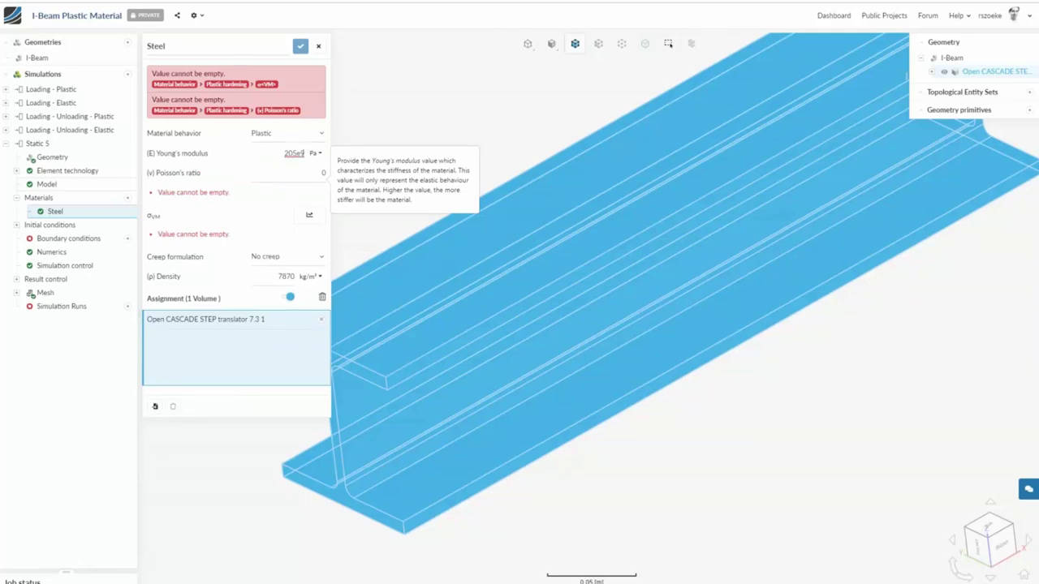
left_click(286, 178)
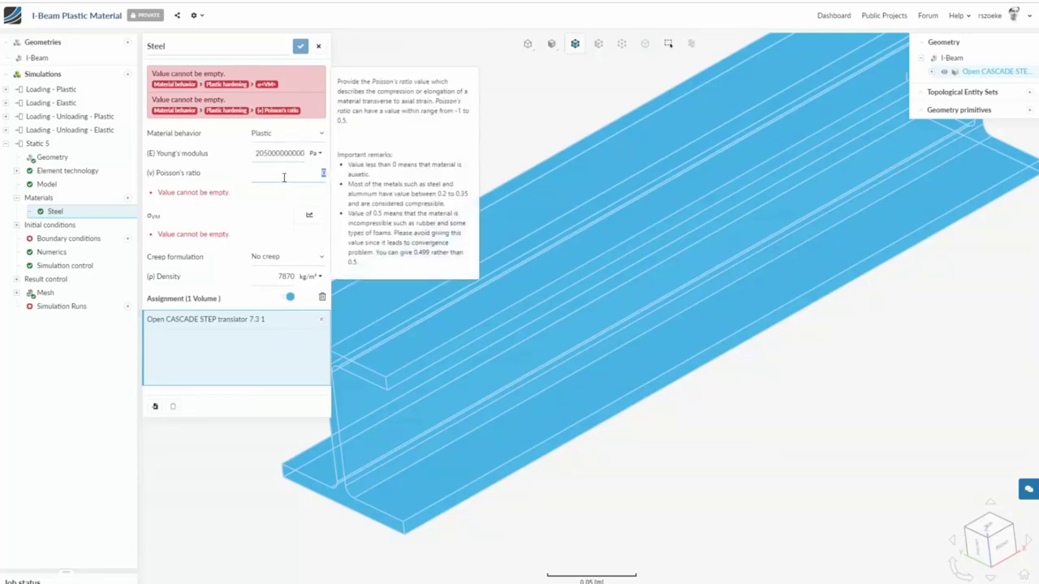
type("0.28")
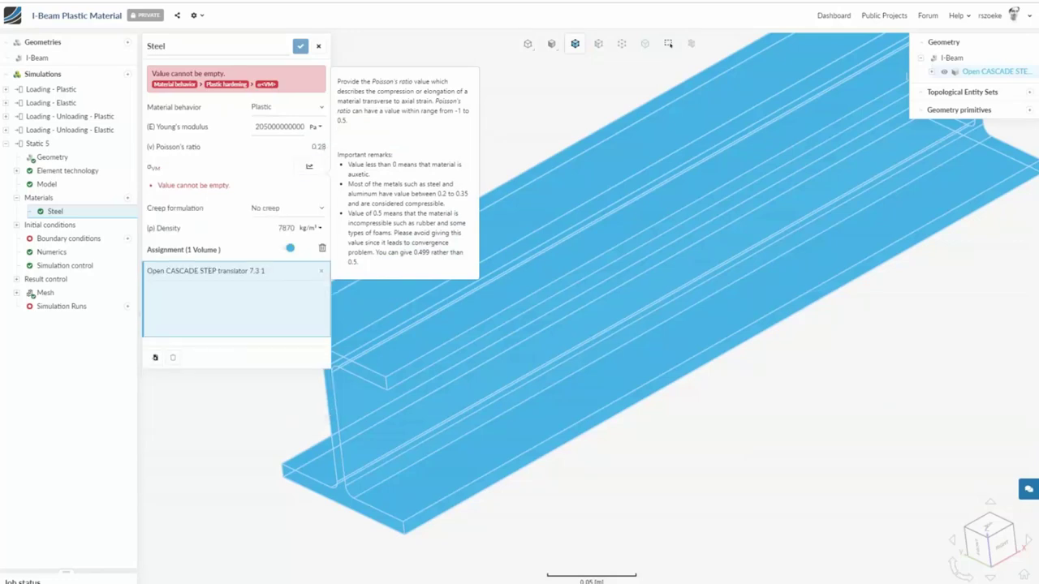
Step: Open the steel's stress-strain table and enter the first row with strain 0.00122 and von Mises stress 250e6 Pa
left_click(308, 168)
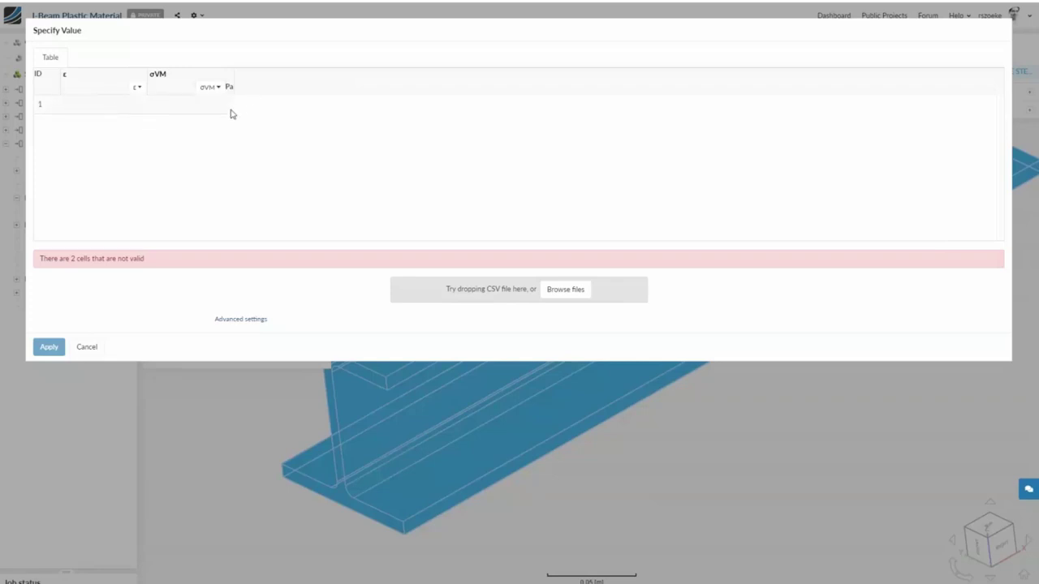
left_click(192, 112)
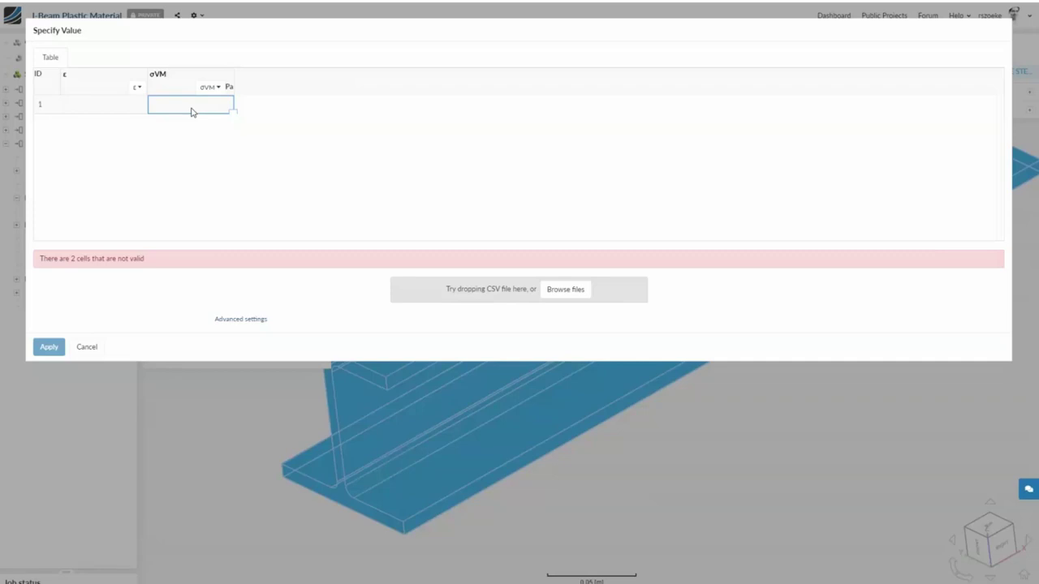
type("250e6")
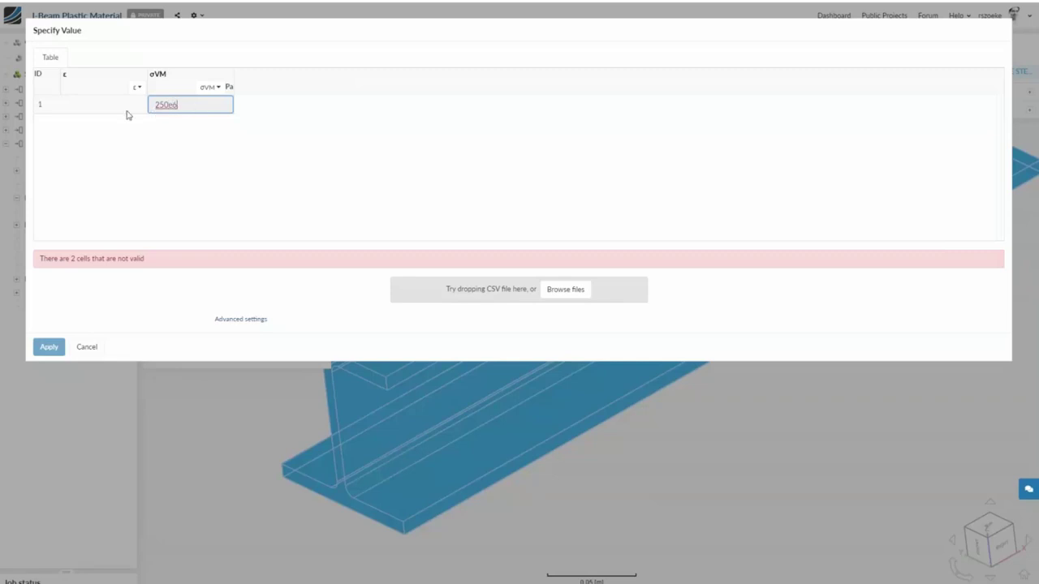
left_click(109, 106)
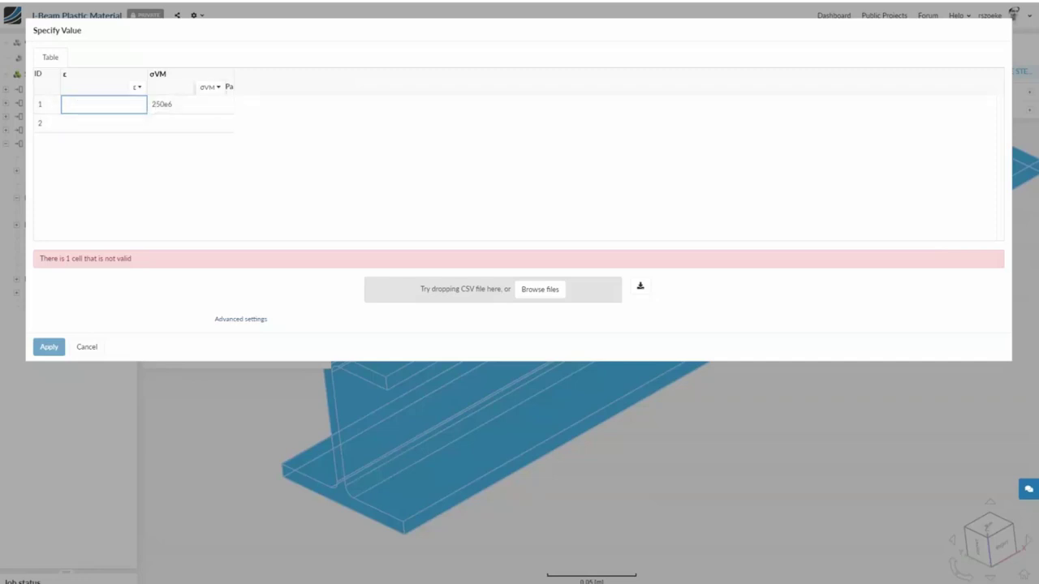
left_click(68, 112)
type("0.00122")
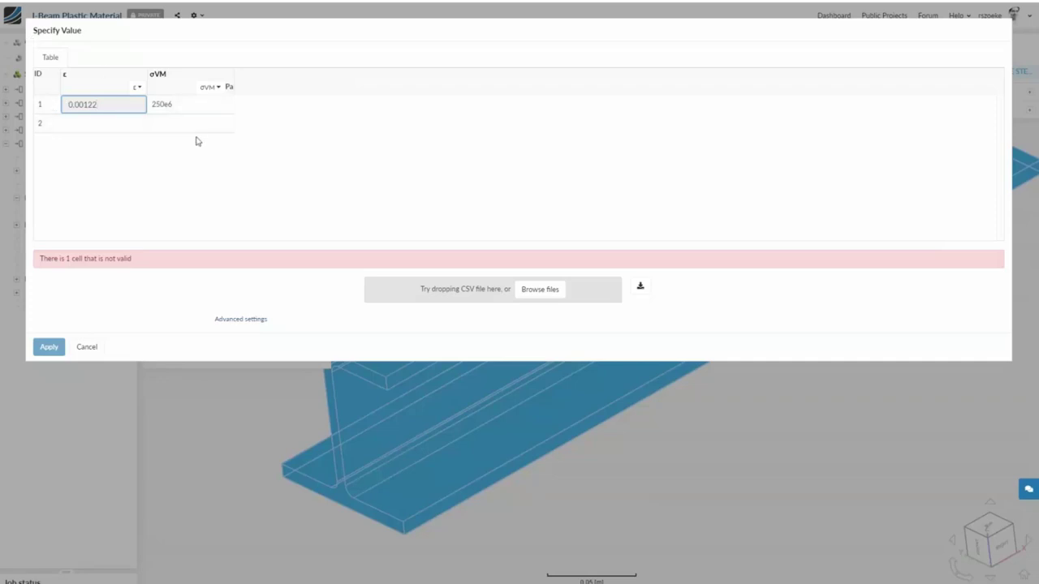
Step: Enter a second stress-strain row with strain 0.01122 and von Mises stress 264.5e6 Pa
left_click(114, 128)
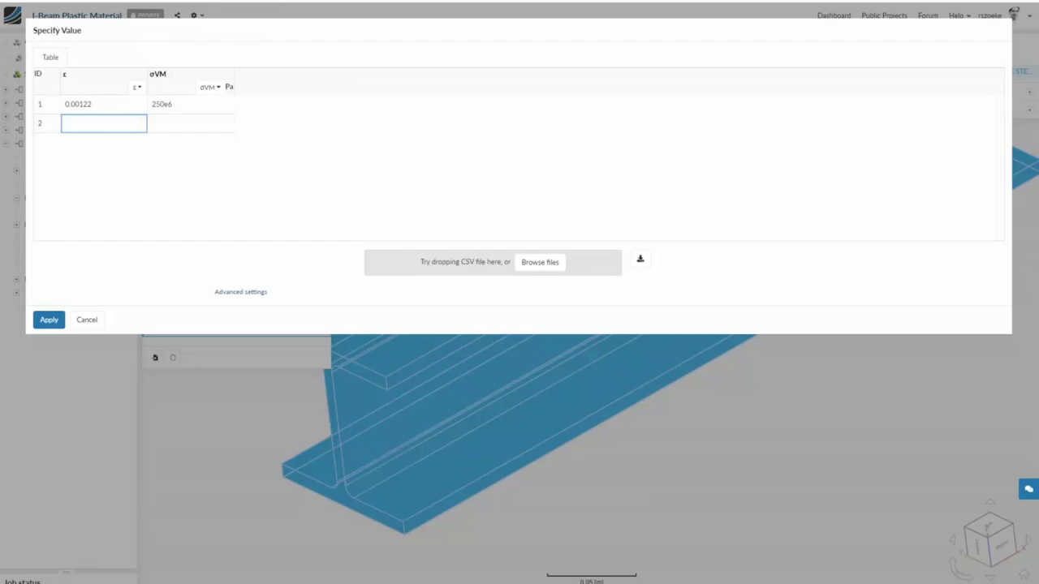
left_click(170, 130)
left_click(112, 128)
left_click(196, 130)
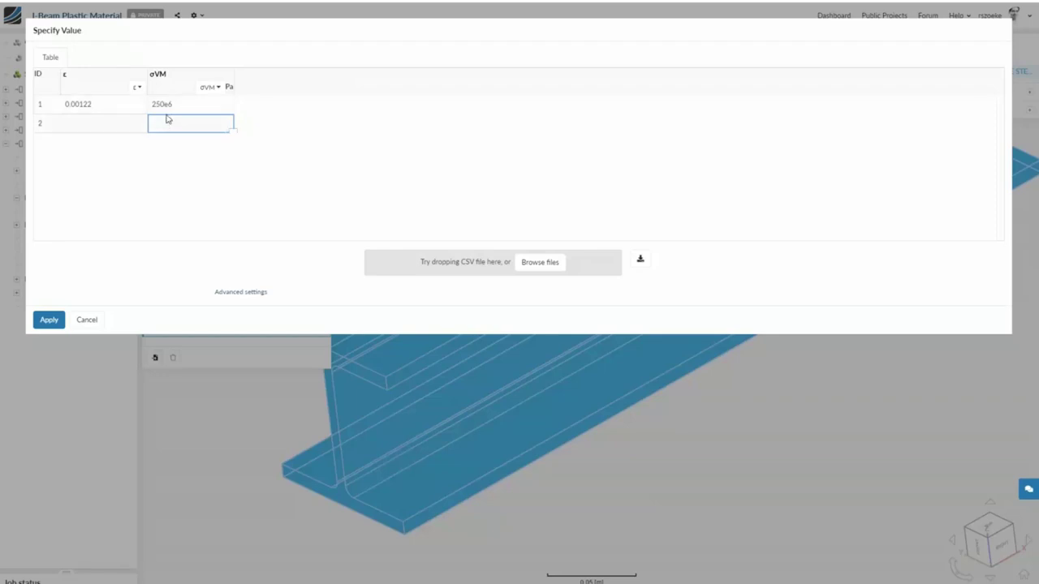
left_click(98, 124)
type("0.")
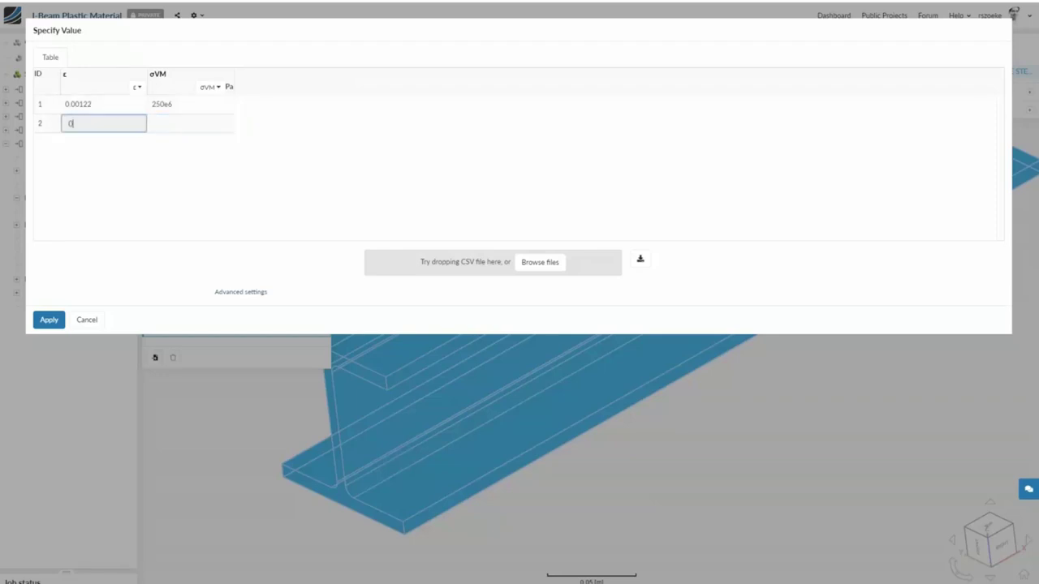
type("01122")
left_click(171, 129)
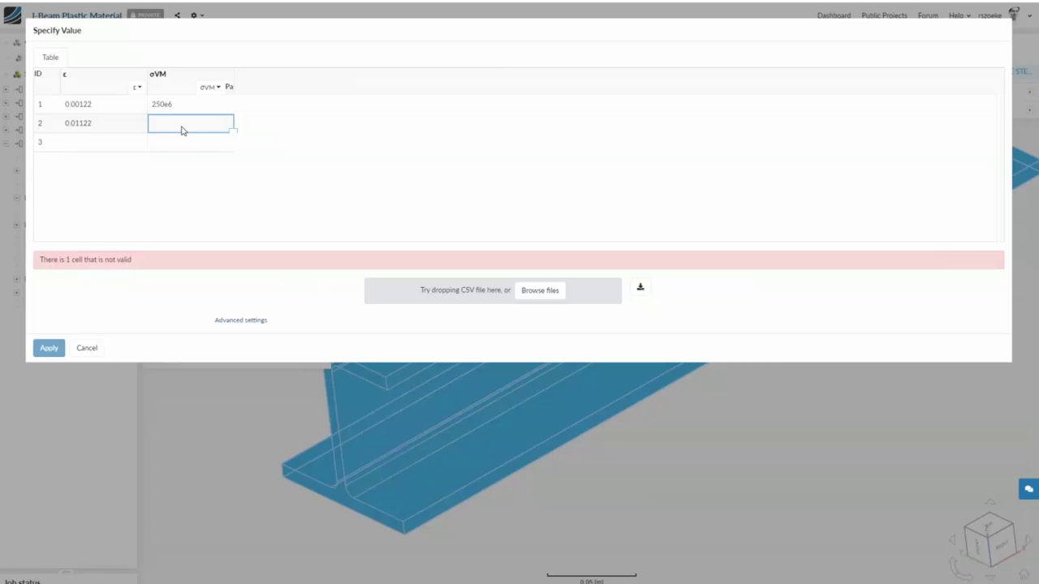
type("264.")
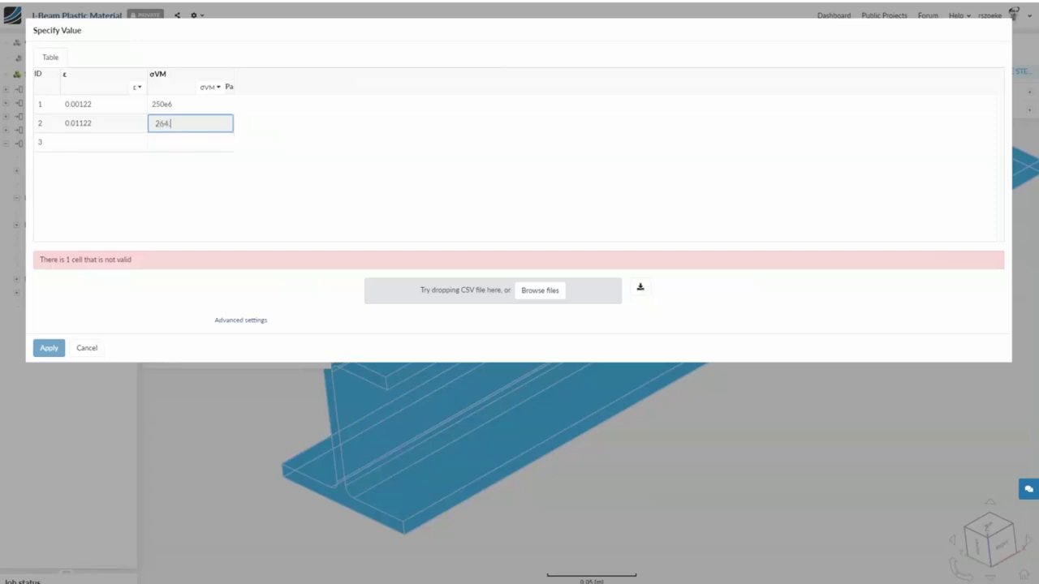
type("5e6")
key("Return")
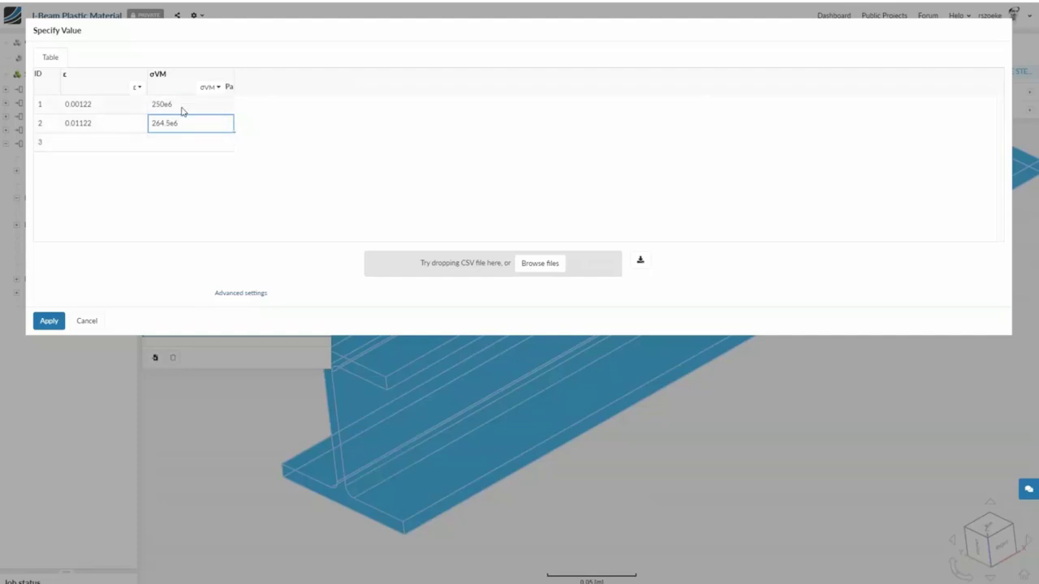
Step: Show the advanced settings of the stress-strain table and apply the table to the steel
left_click(247, 294)
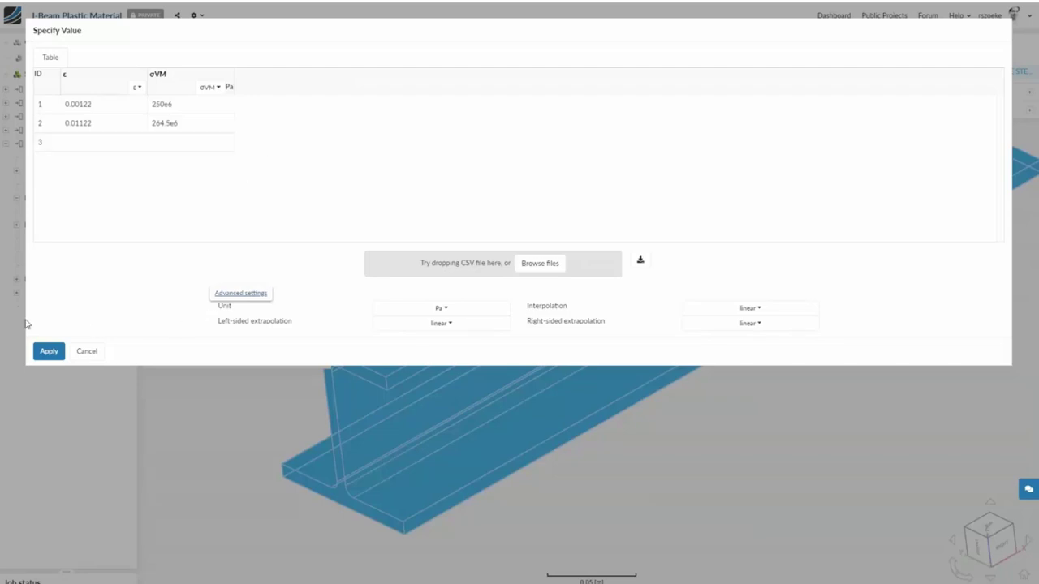
left_click(46, 355)
Step: Add a fixed support boundary condition on the near end face of the I-beam and confirm it
scroll(522, 355, "down", 3)
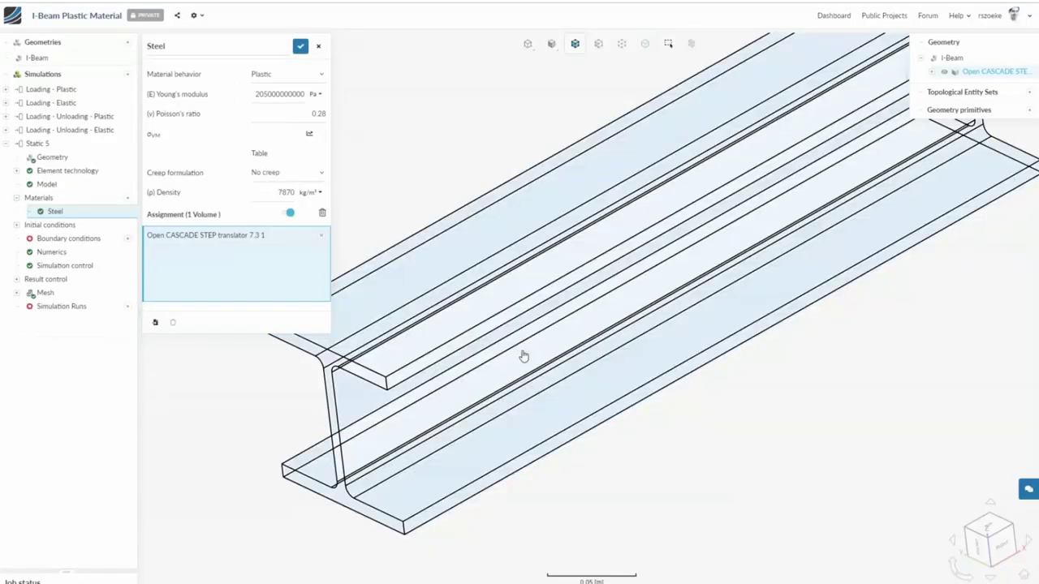
scroll(375, 402, "down", 3)
mouse_move(376, 402)
left_mouse_down()
mouse_move(441, 398)
mouse_move(380, 390)
left_mouse_up()
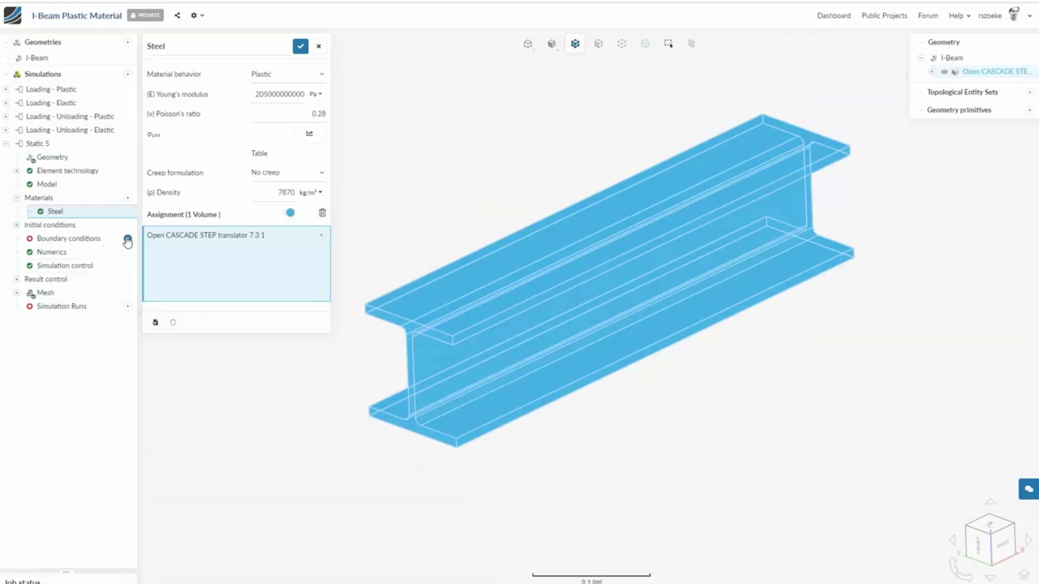
left_click(128, 239)
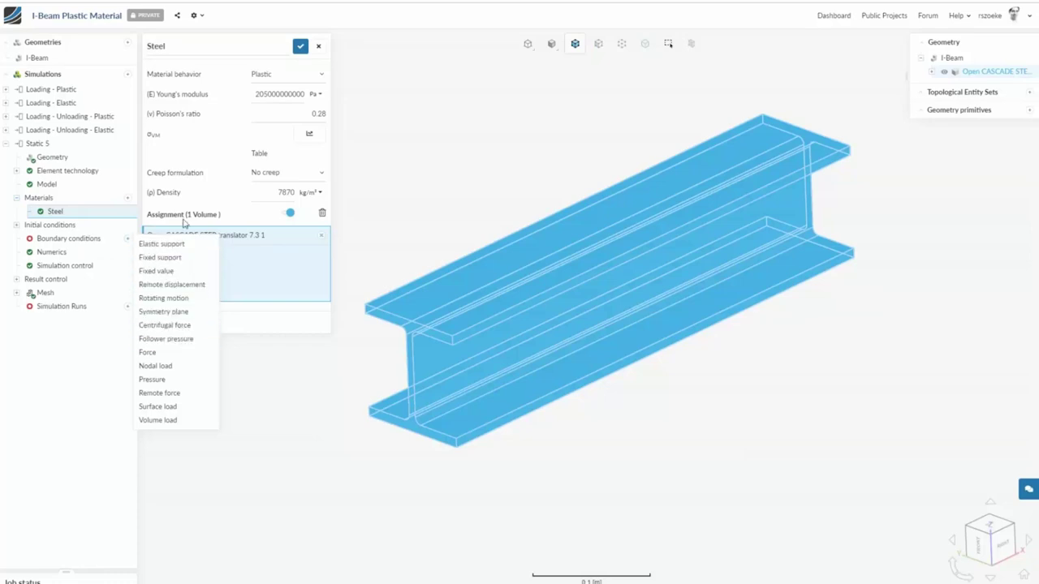
left_click(154, 258)
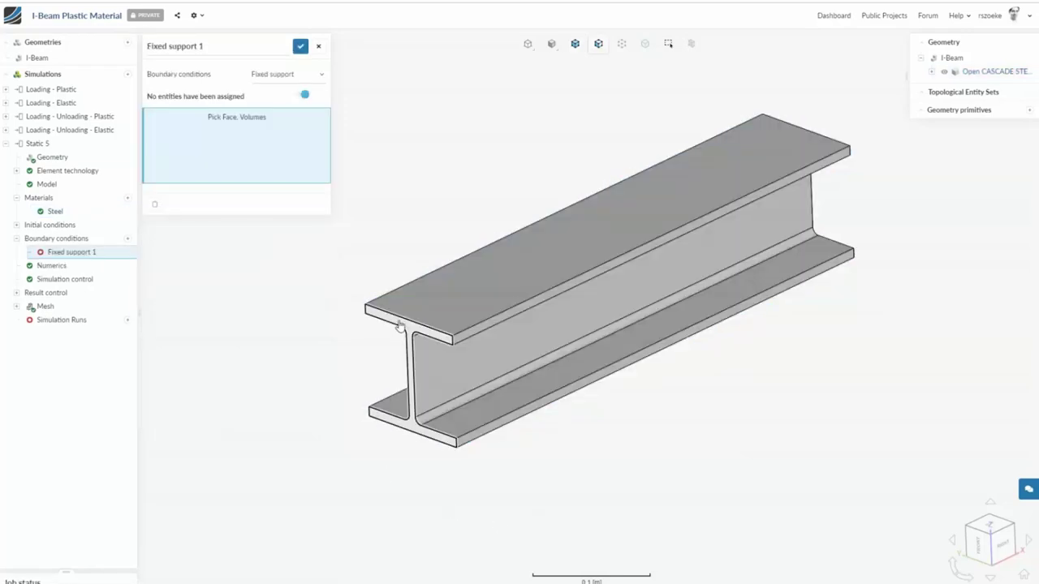
left_click(399, 325)
left_click_drag(524, 450, 500, 431)
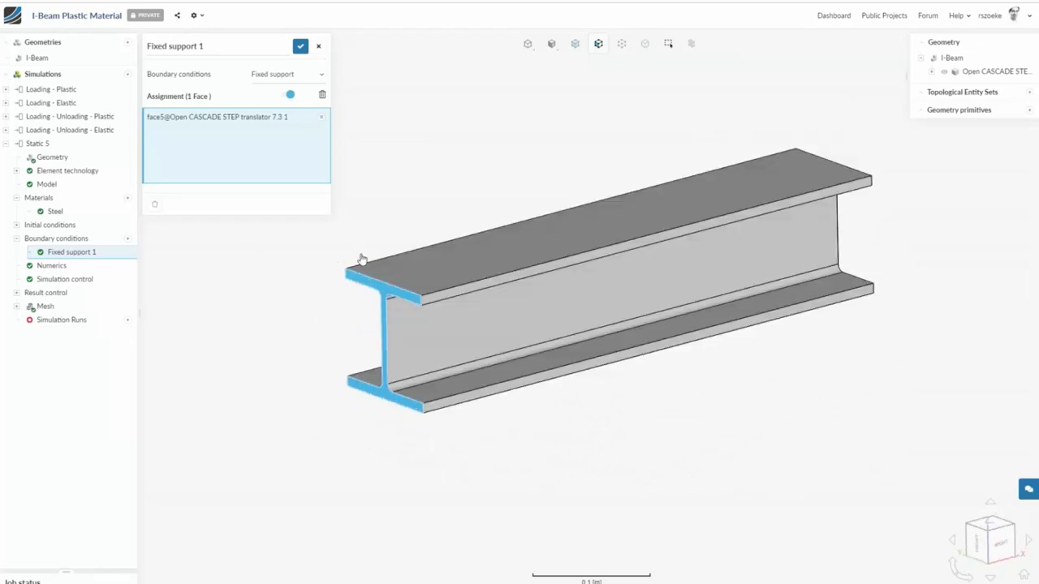
left_click(299, 47)
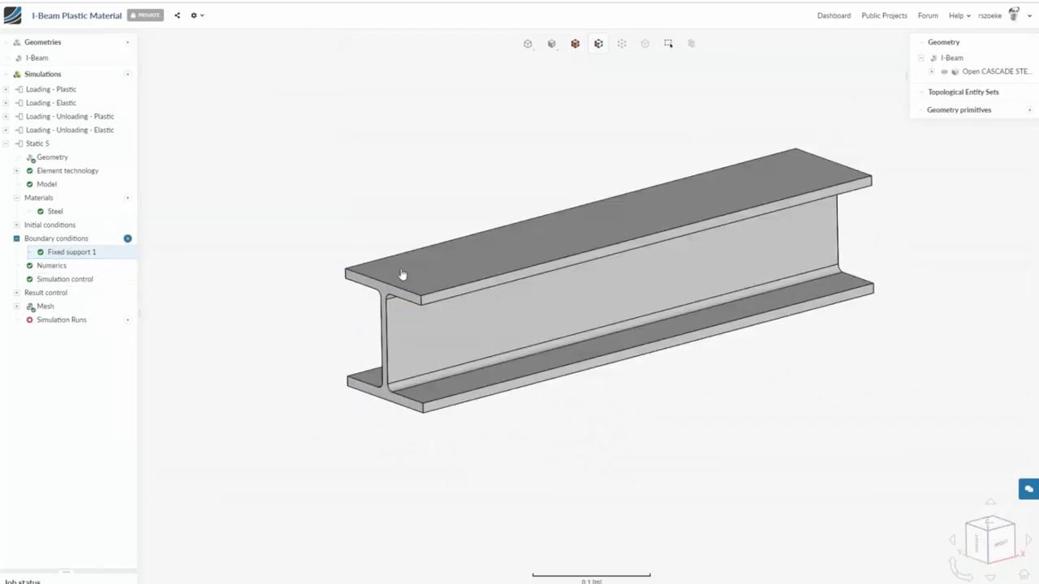
Step: Add a pressure boundary condition on the top face of the I-beam's upper flange
left_click_drag(491, 286, 318, 322)
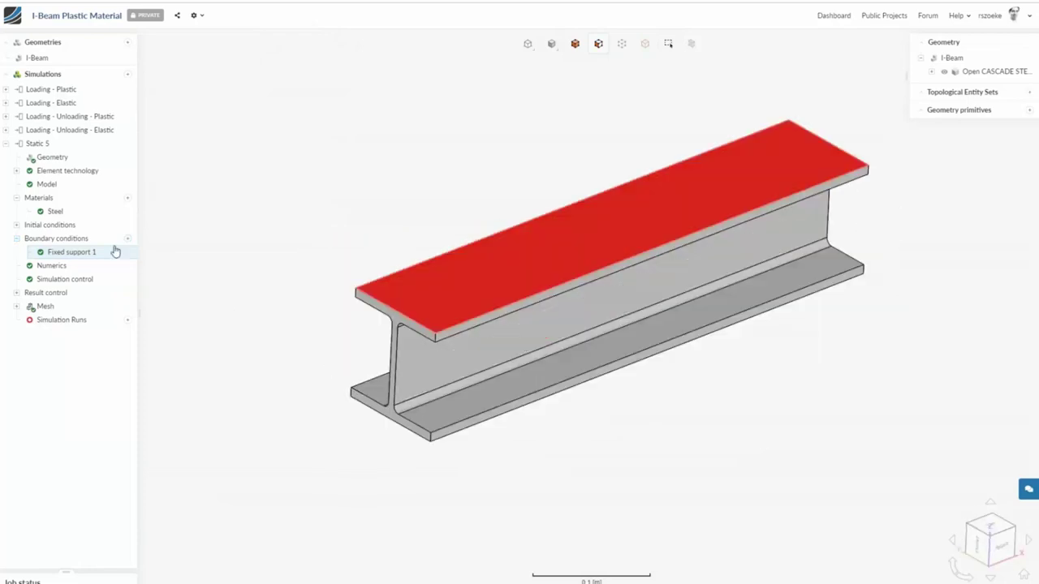
left_click(128, 239)
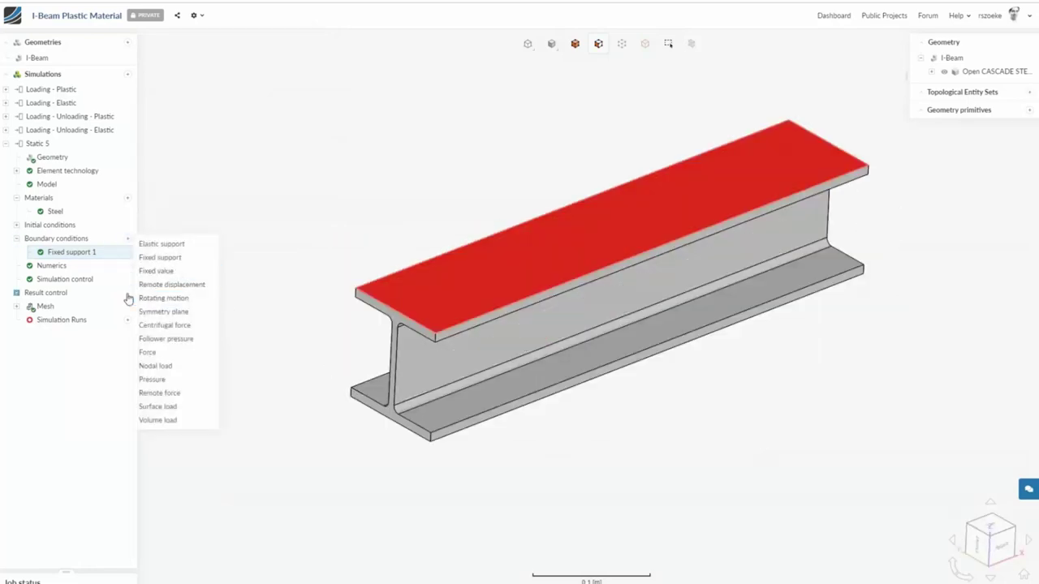
left_click(152, 379)
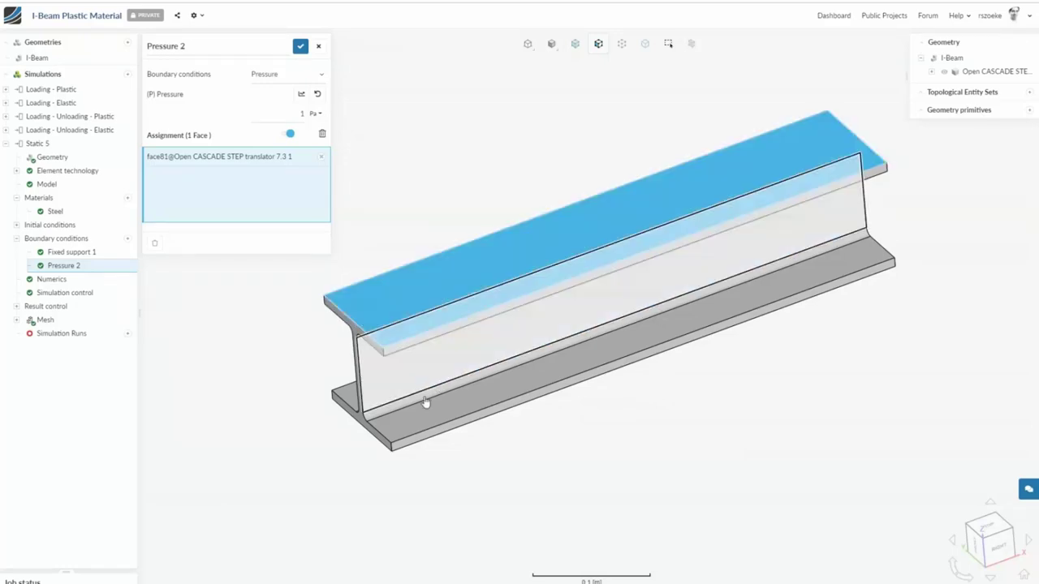
mouse_move(365, 430)
left_mouse_down()
mouse_move(484, 452)
mouse_move(360, 417)
left_mouse_up()
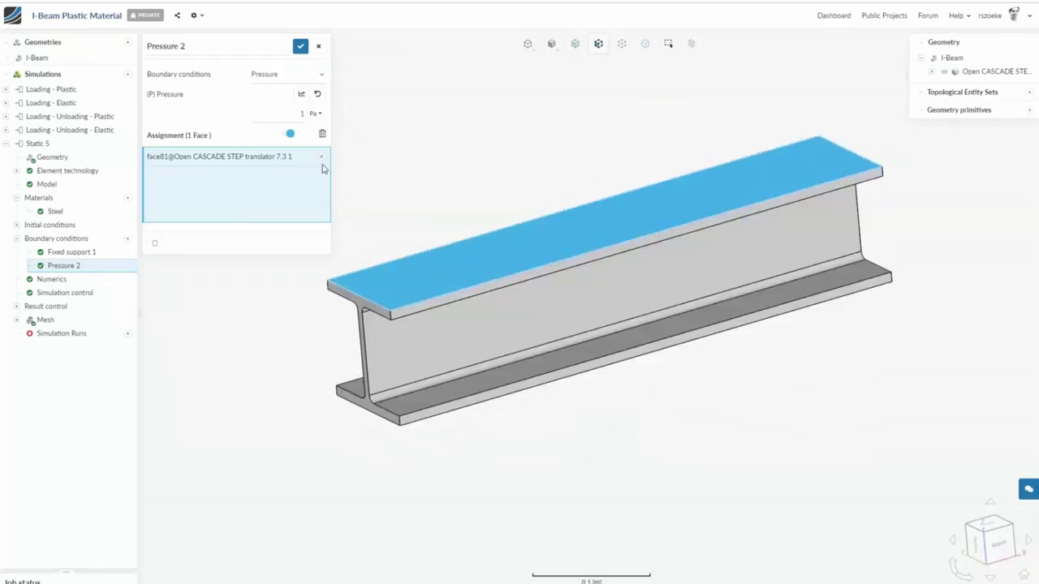
Step: Define the pressure by a table and set time t as its independent variable
left_click(299, 113)
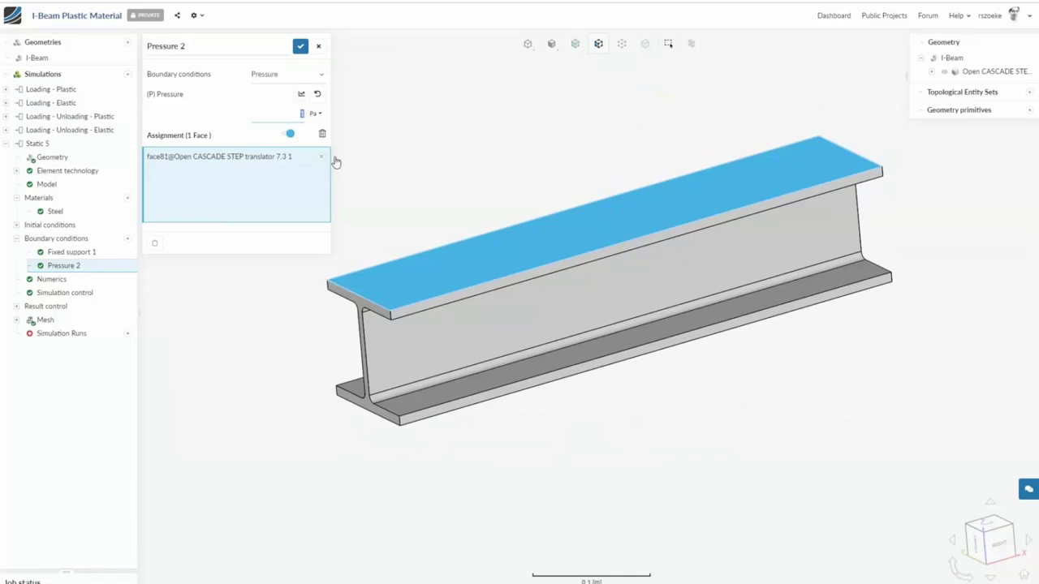
left_click(303, 95)
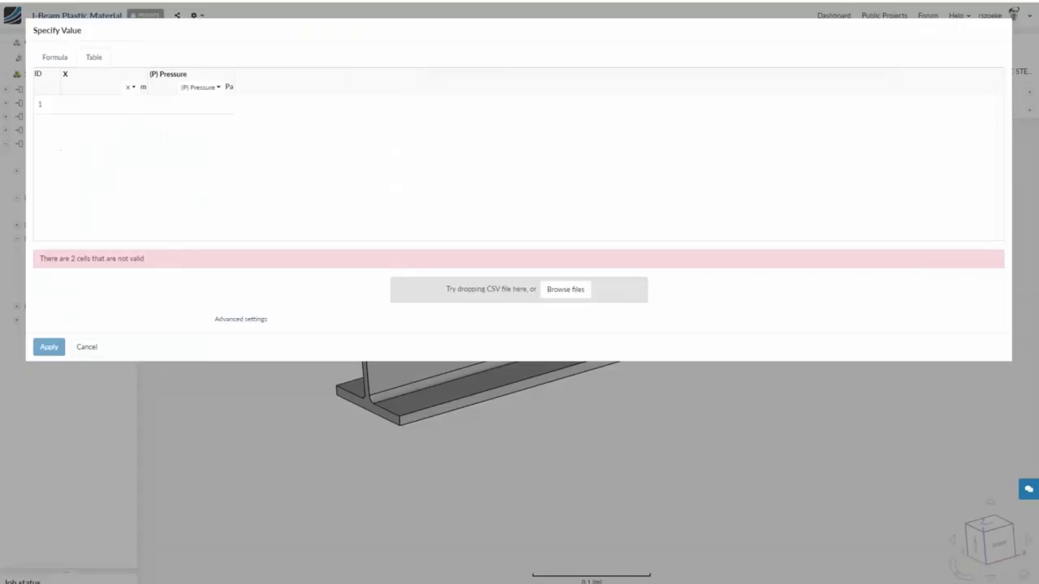
left_click(46, 65)
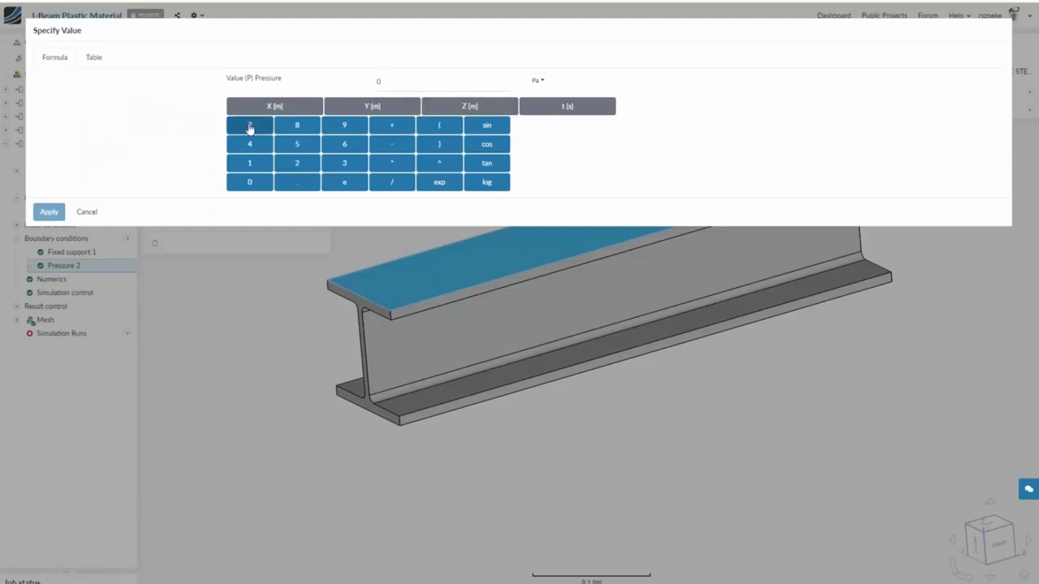
left_click(93, 60)
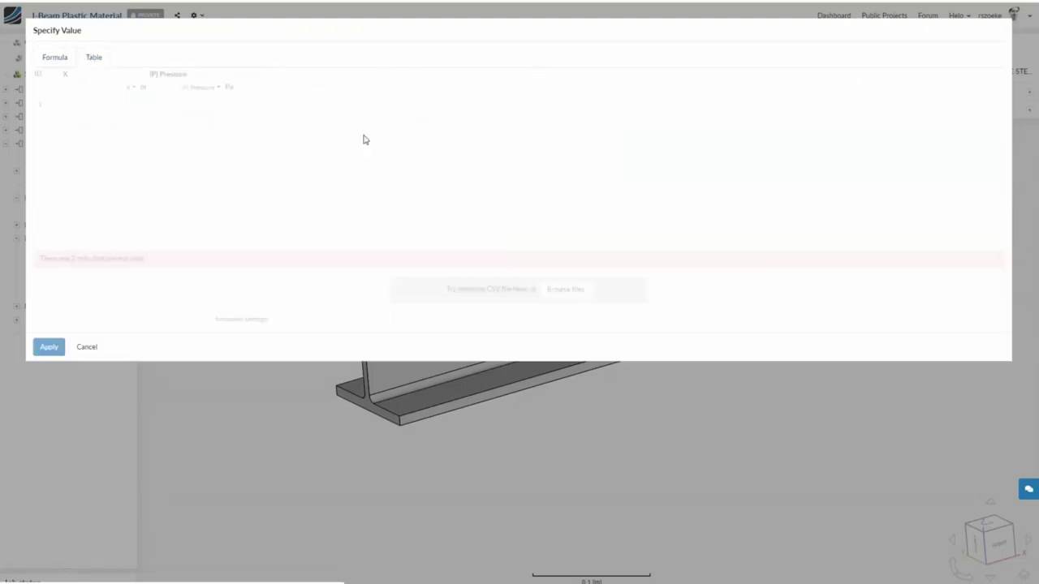
left_click(130, 87)
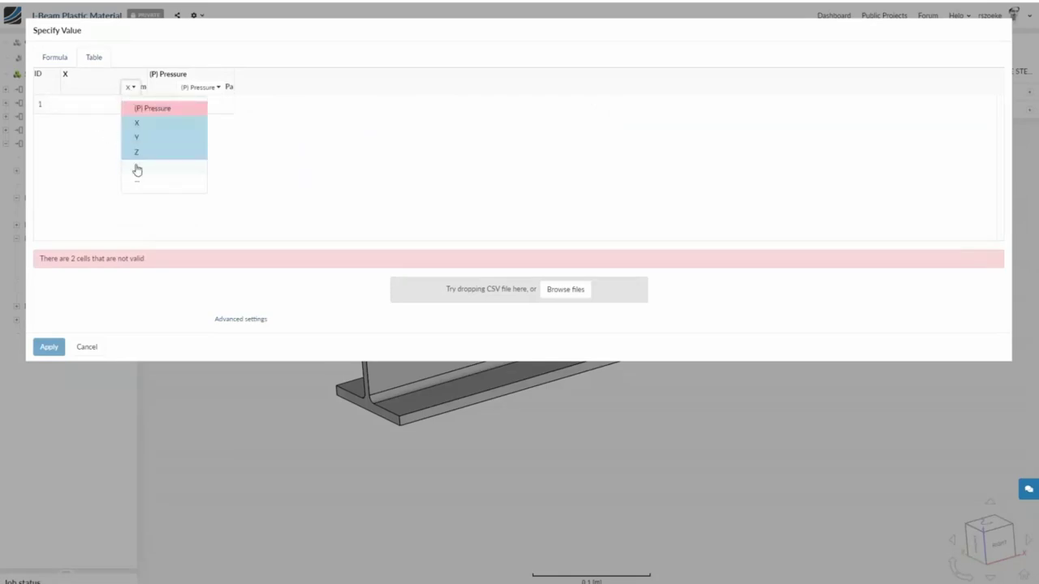
left_click(135, 166)
Step: Fill the first two pressure table rows with 0 Pa at 0 s and 3e6 Pa at 1 s
left_click(90, 105)
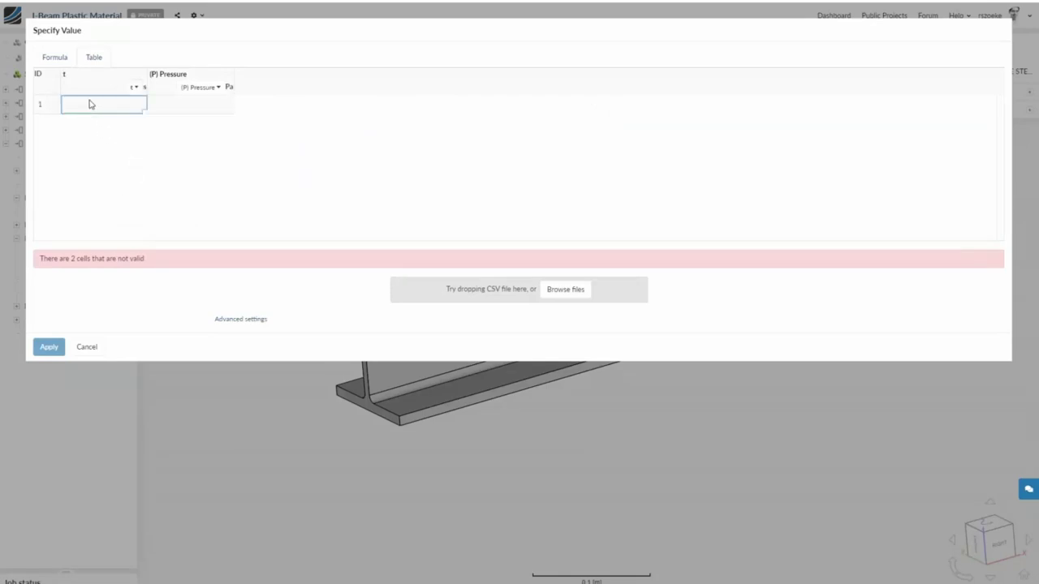
type("0")
left_click(170, 108)
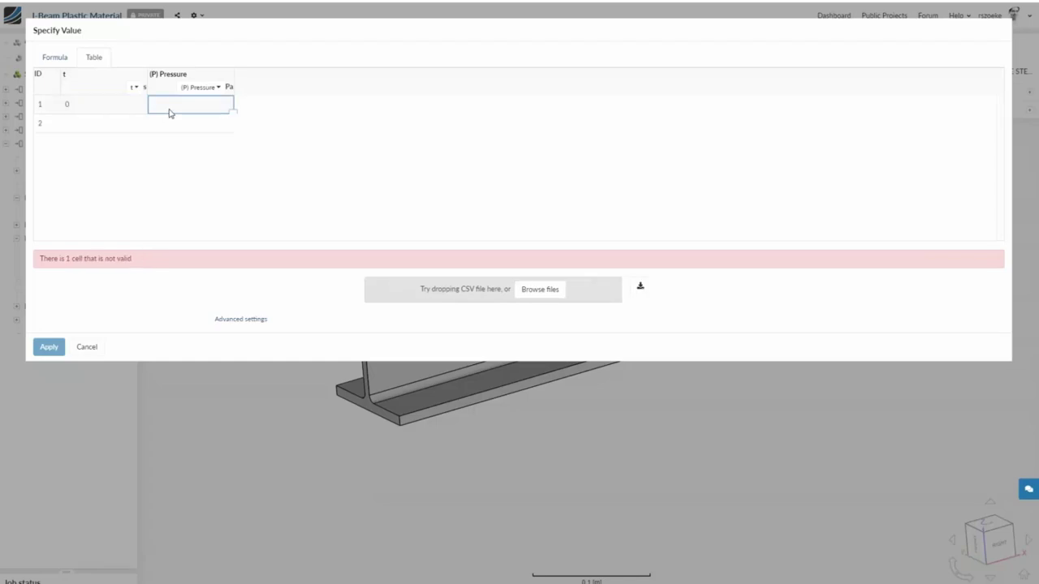
type("0")
left_click(101, 126)
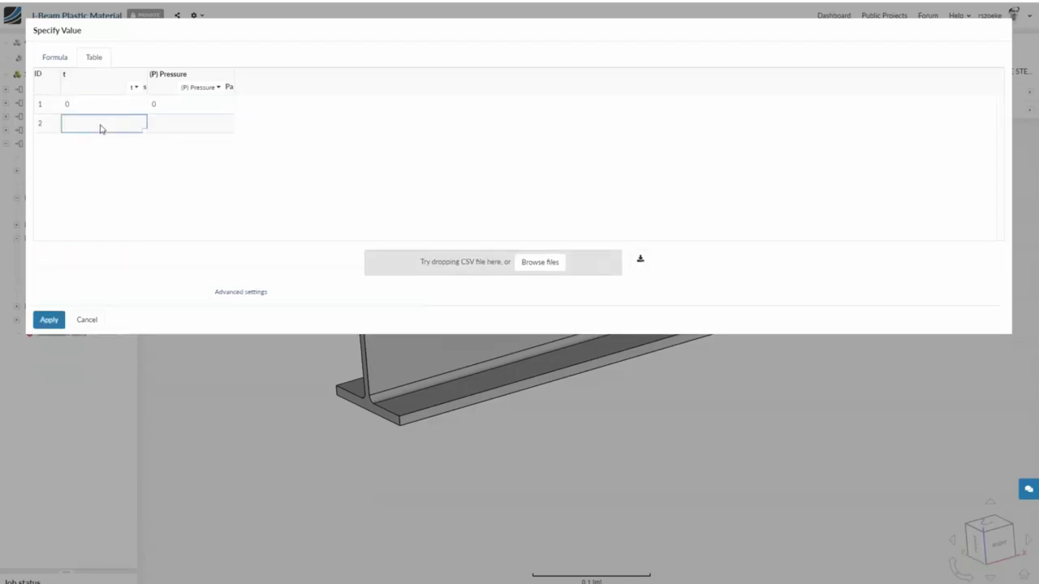
type("1")
left_click(189, 122)
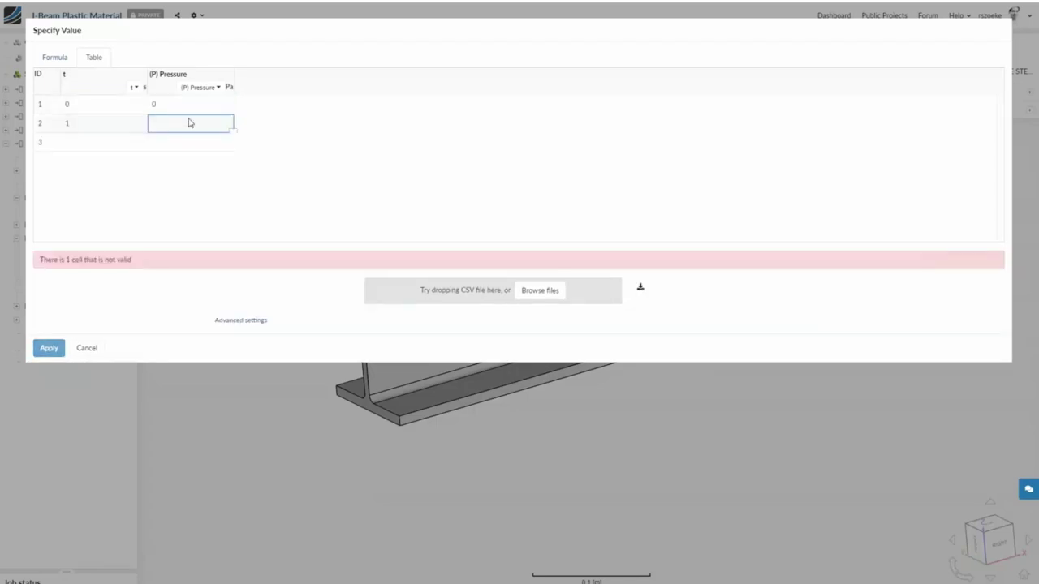
type("3e6")
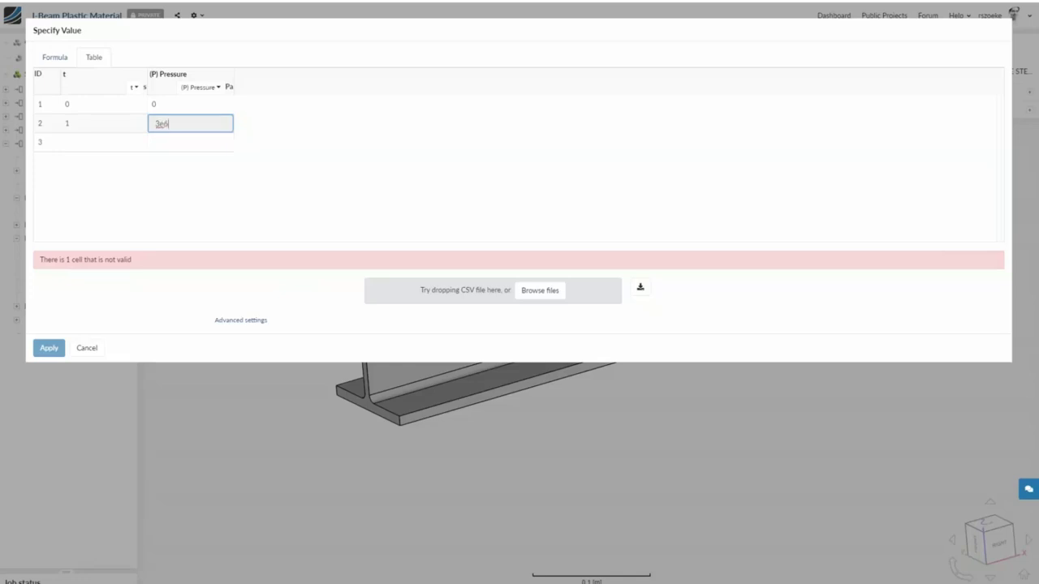
Step: Add a third pressure table row with 0 Pa at 2 s and apply the table
left_click(111, 146)
type("2")
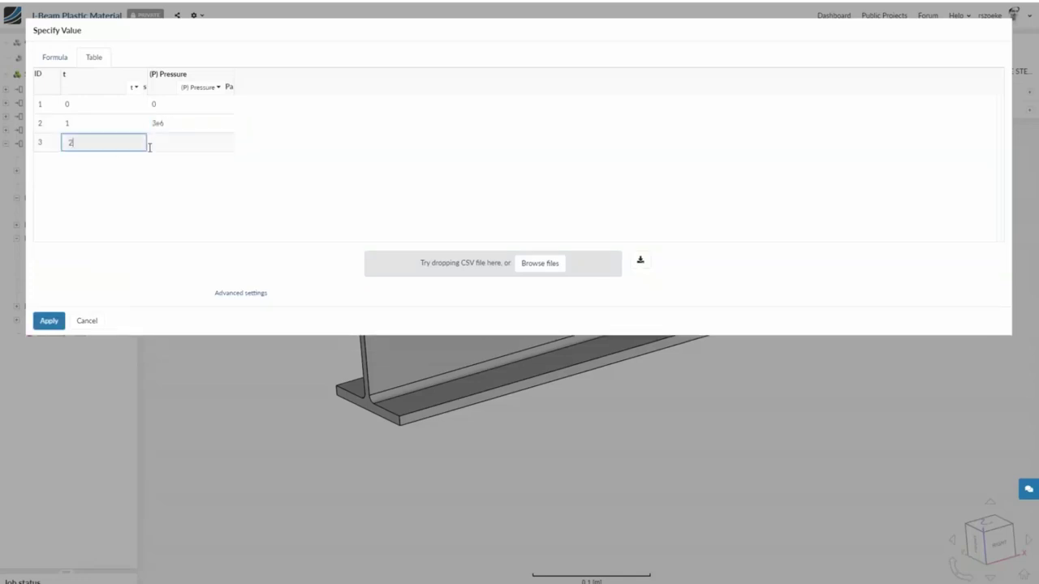
left_click(164, 149)
type("0")
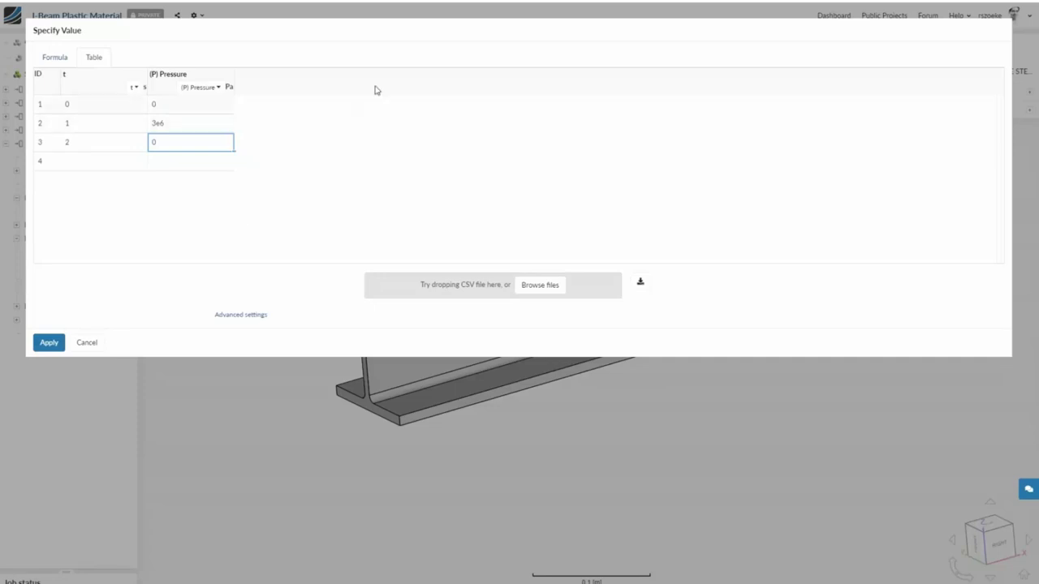
left_click(49, 342)
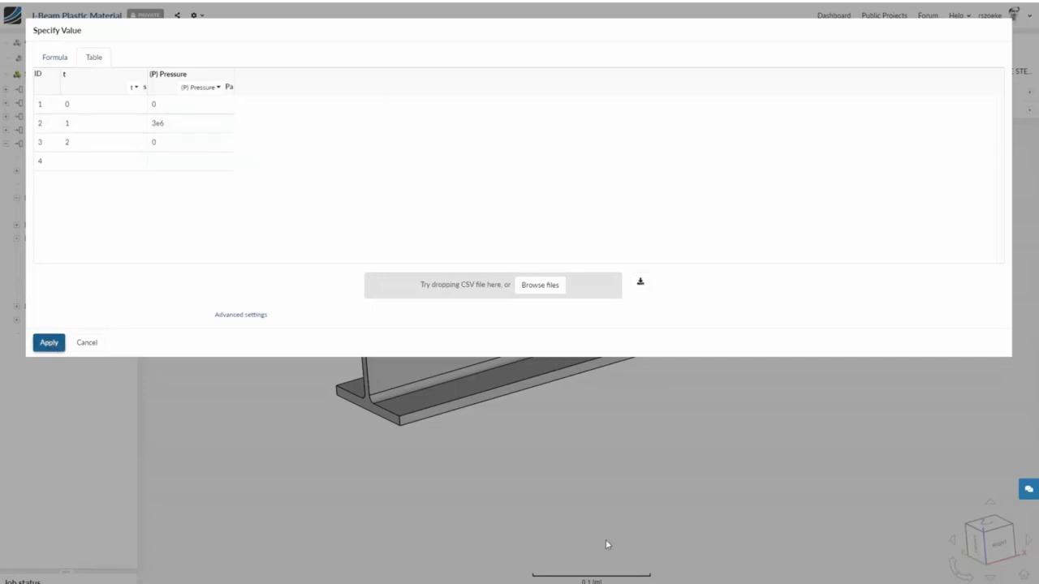
Step: Open the simulation's mesh settings and create a new mesh instead of the existing copied one
left_click_drag(608, 373, 422, 414)
scroll(297, 410, "up", 5)
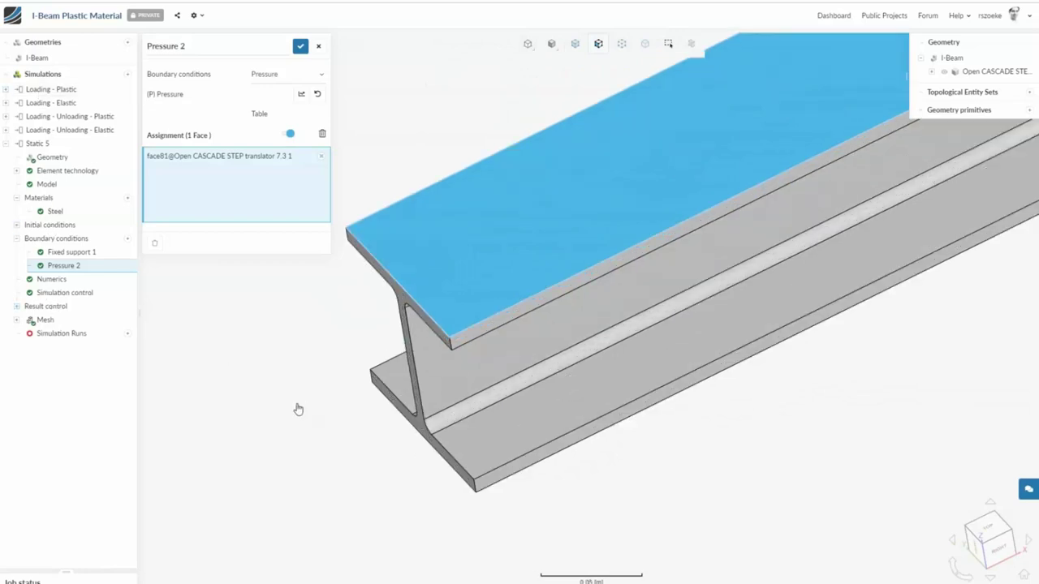
scroll(297, 411, "down", 6)
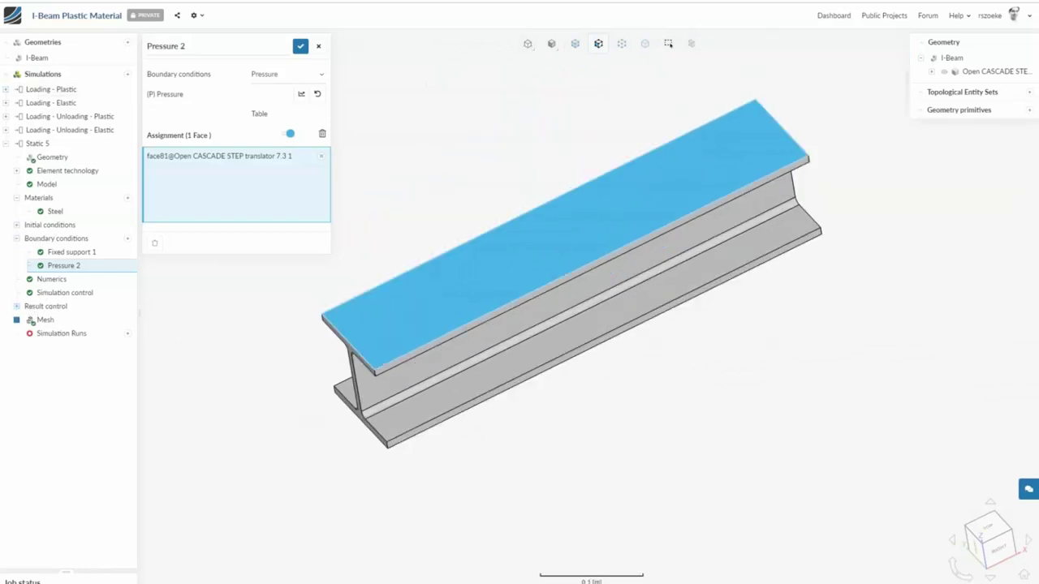
left_click(25, 321)
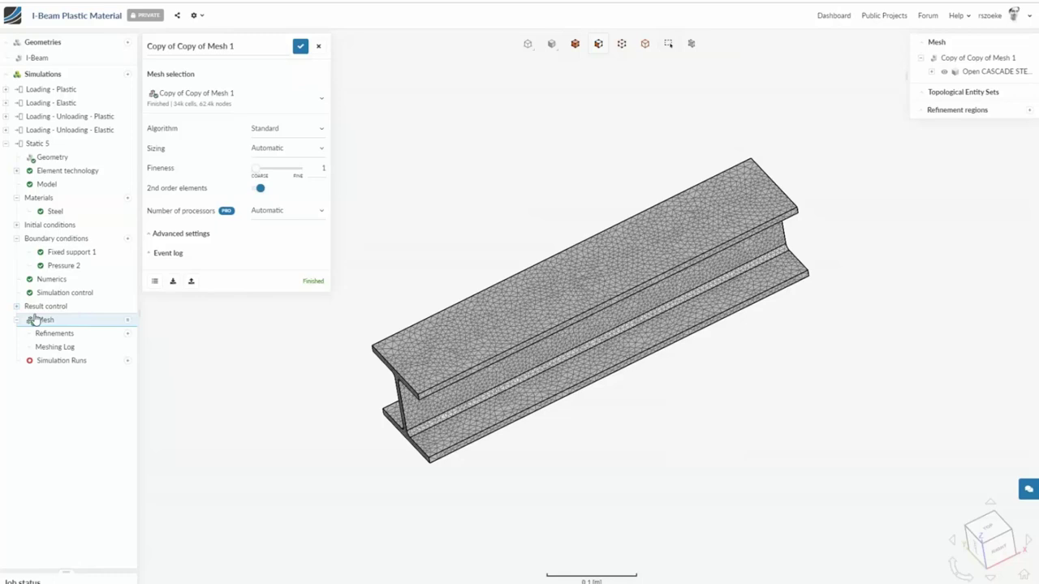
left_click(297, 101)
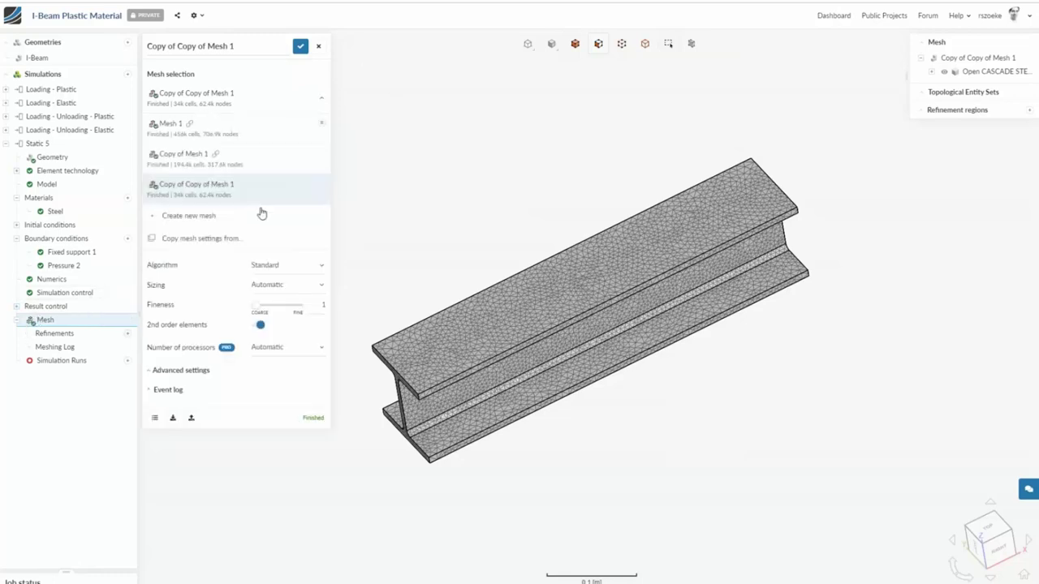
left_click(287, 220)
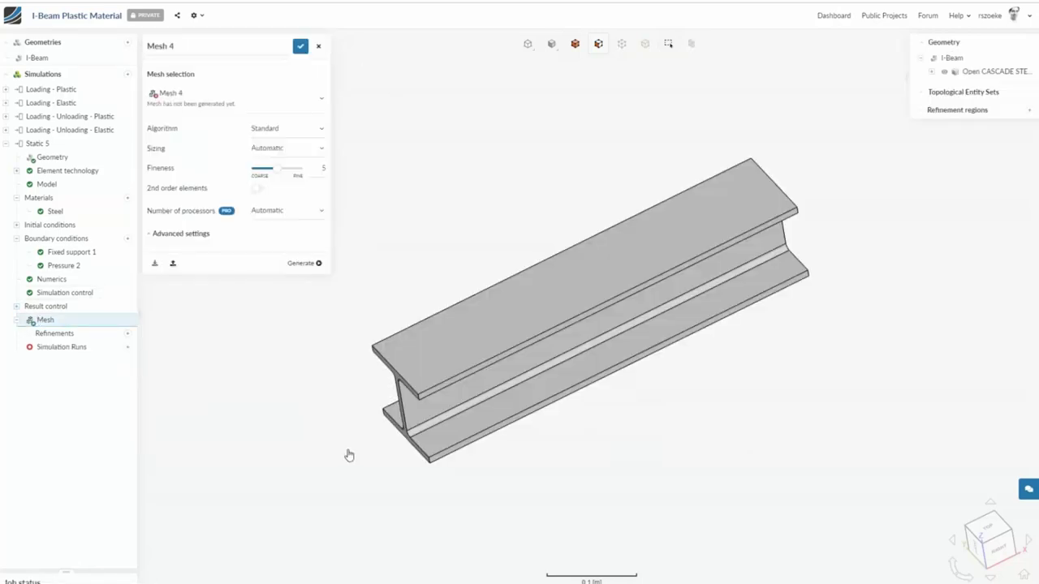
scroll(351, 446, "up", 5)
scroll(522, 442, "down", 2)
left_click_drag(522, 443, 361, 334)
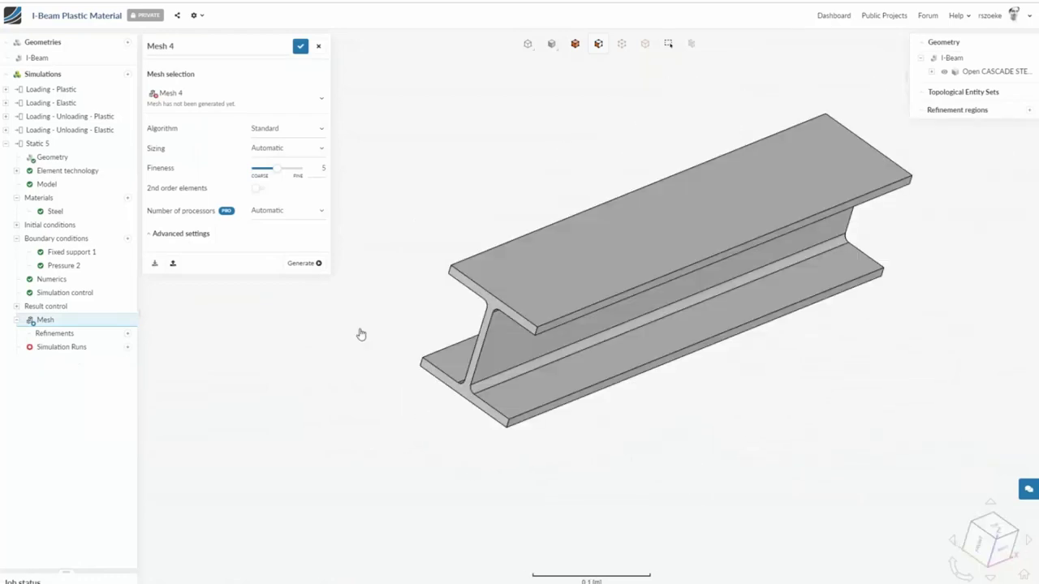
left_click_drag(593, 405, 519, 385)
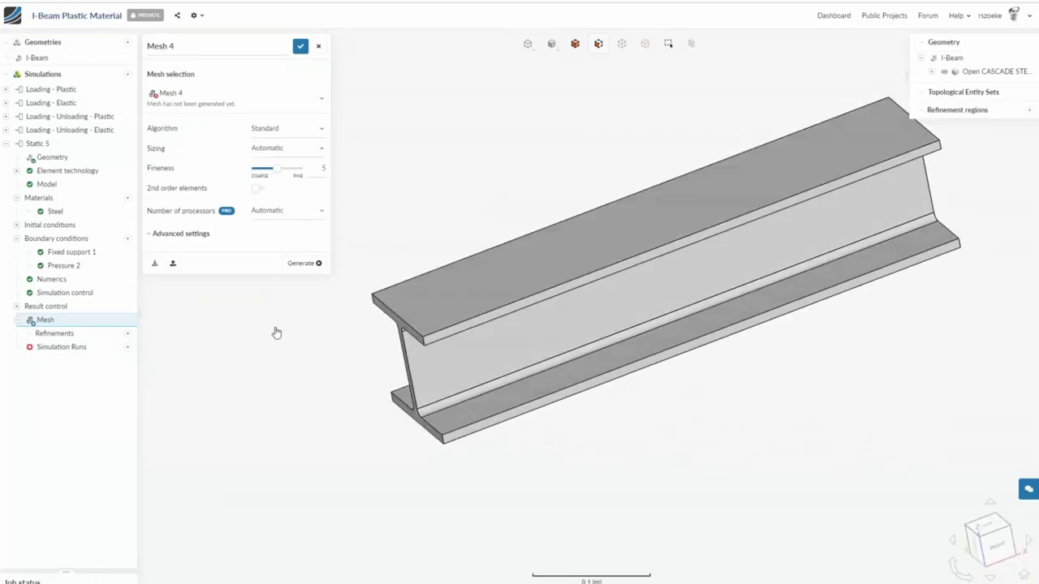
left_click_drag(579, 346, 609, 417)
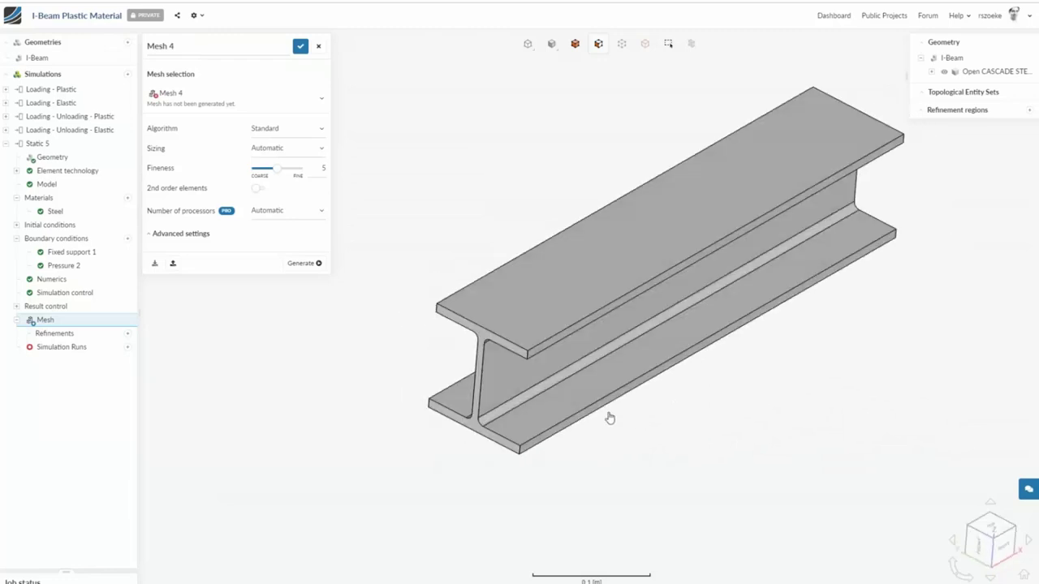
scroll(610, 417, "up", 3)
scroll(293, 313, "down", 3)
scroll(284, 296, "up", 3)
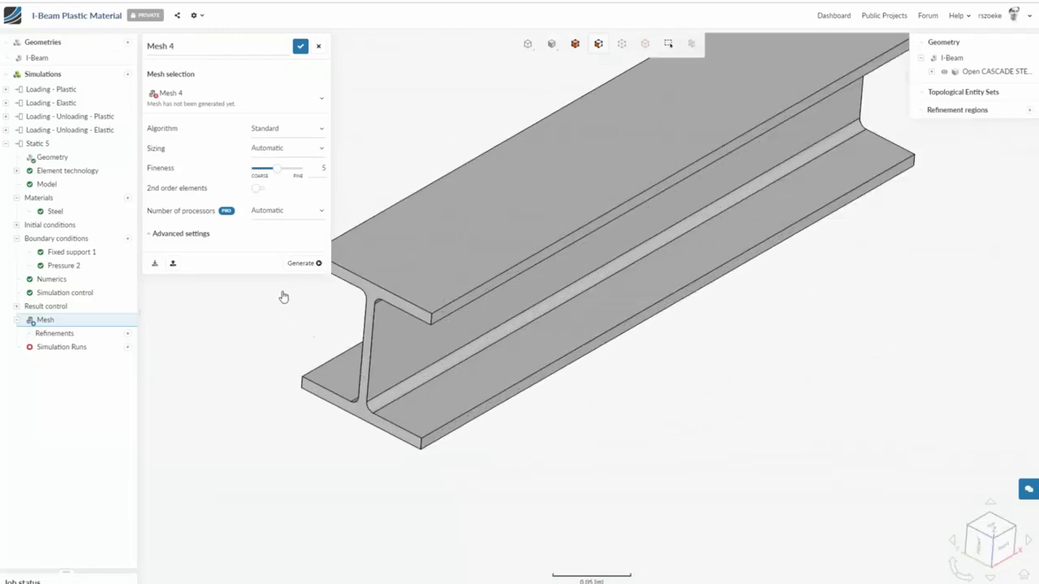
left_click_drag(695, 375, 676, 390)
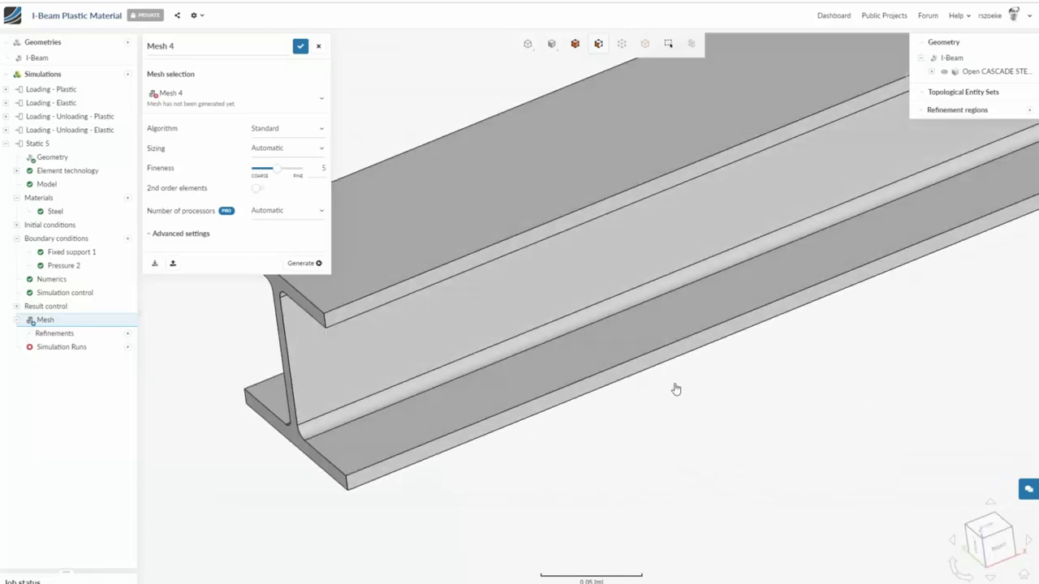
scroll(563, 324, "down", 3)
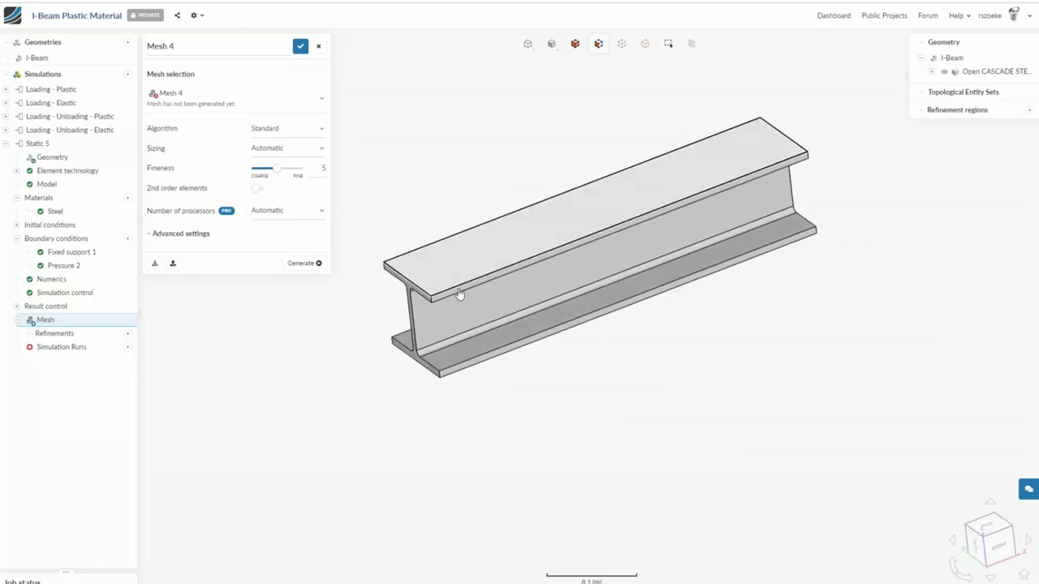
Step: Enable second-order elements for the new mesh
left_click_drag(461, 294, 508, 296)
left_click_drag(422, 310, 413, 331)
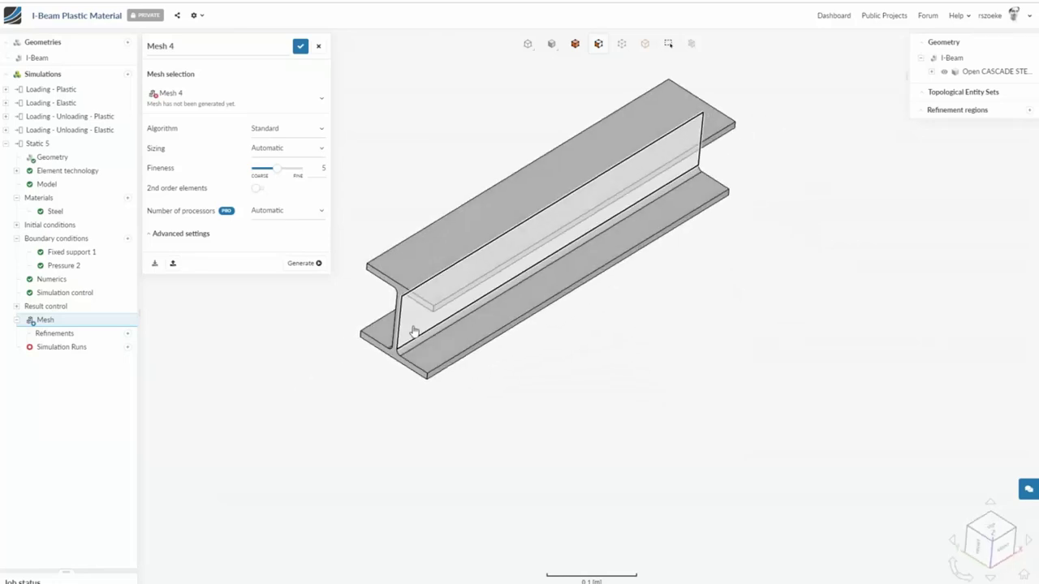
left_click(258, 190)
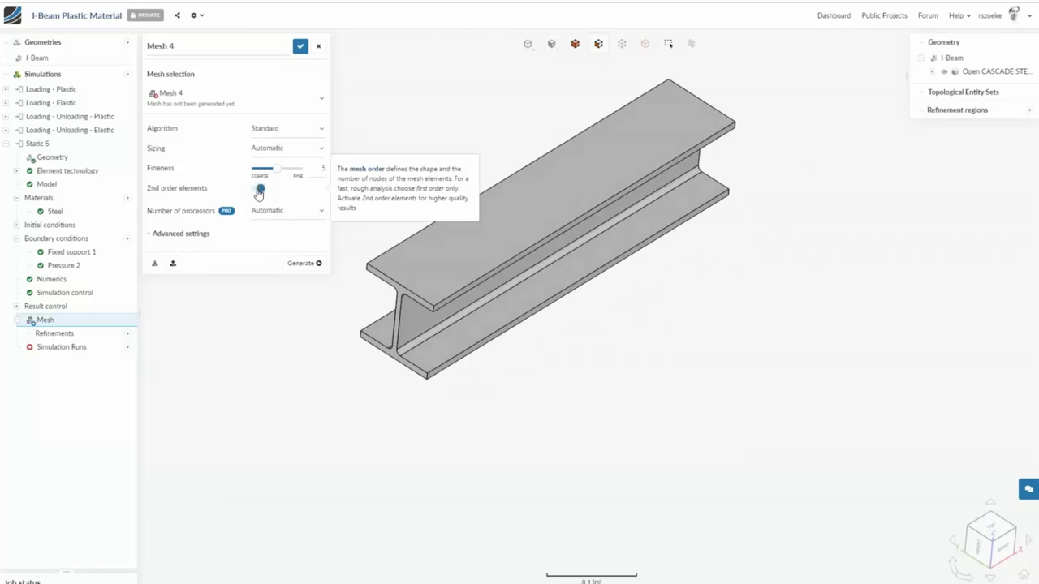
left_click_drag(779, 326, 602, 233)
scroll(603, 233, "up", 3)
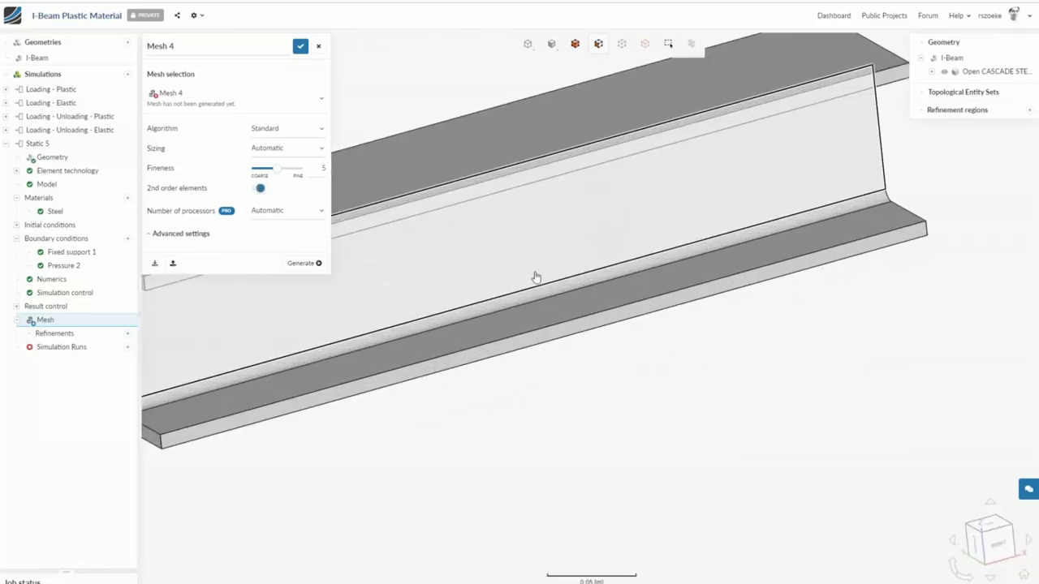
scroll(422, 86, "down", 3)
left_click_drag(422, 86, 511, 166)
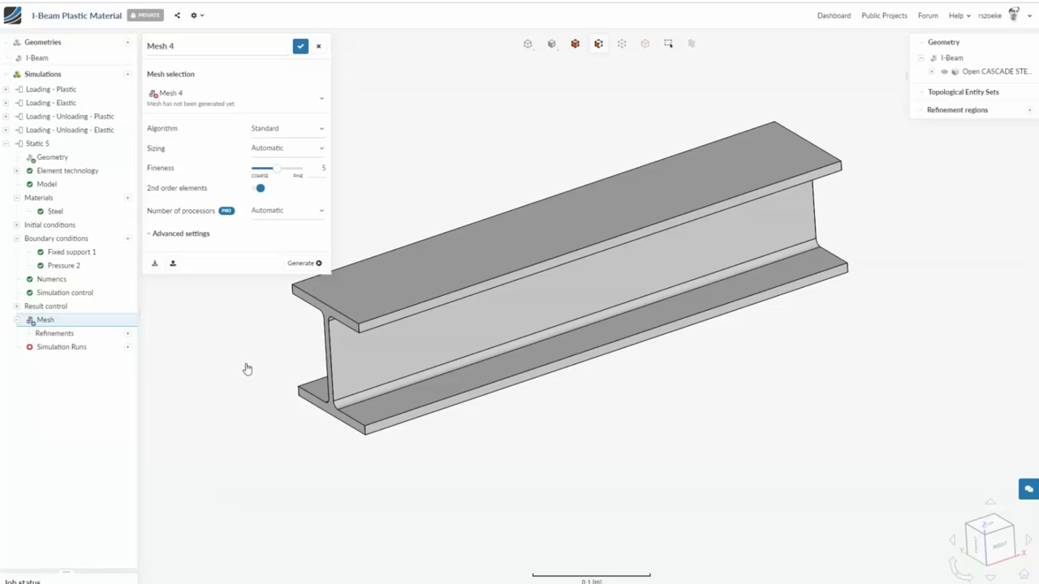
left_click_drag(246, 366, 273, 410)
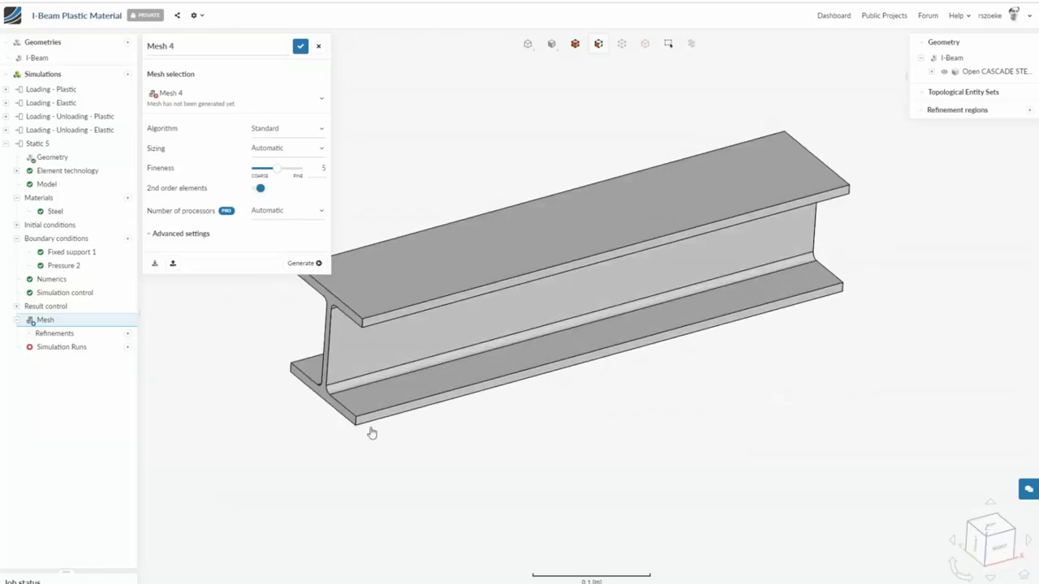
left_click_drag(372, 432, 365, 325)
scroll(497, 426, "up", 3)
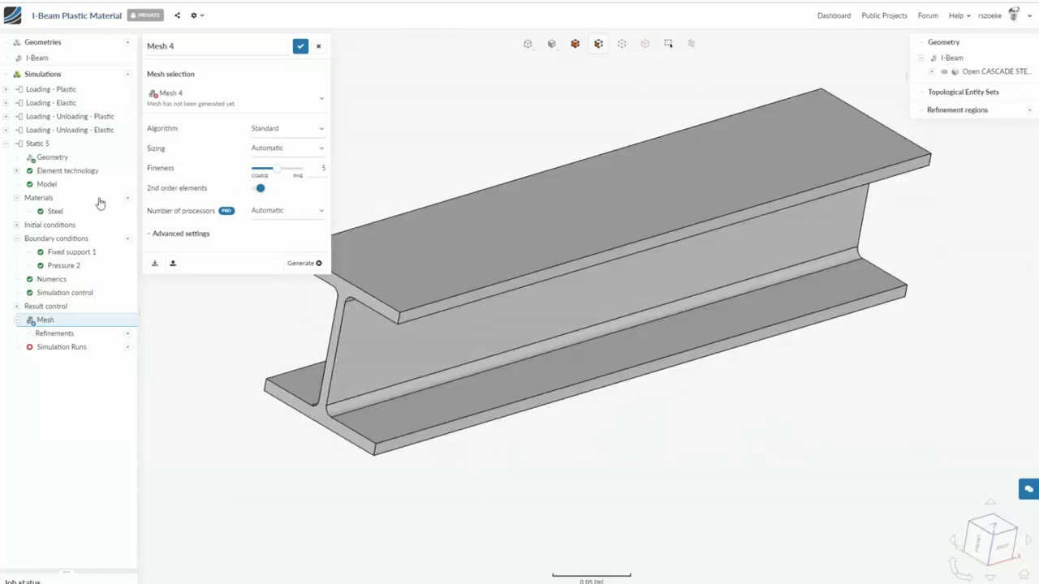
Step: Check the number of gap elements in the advanced mesh settings and save the mesh settings
left_click(181, 234)
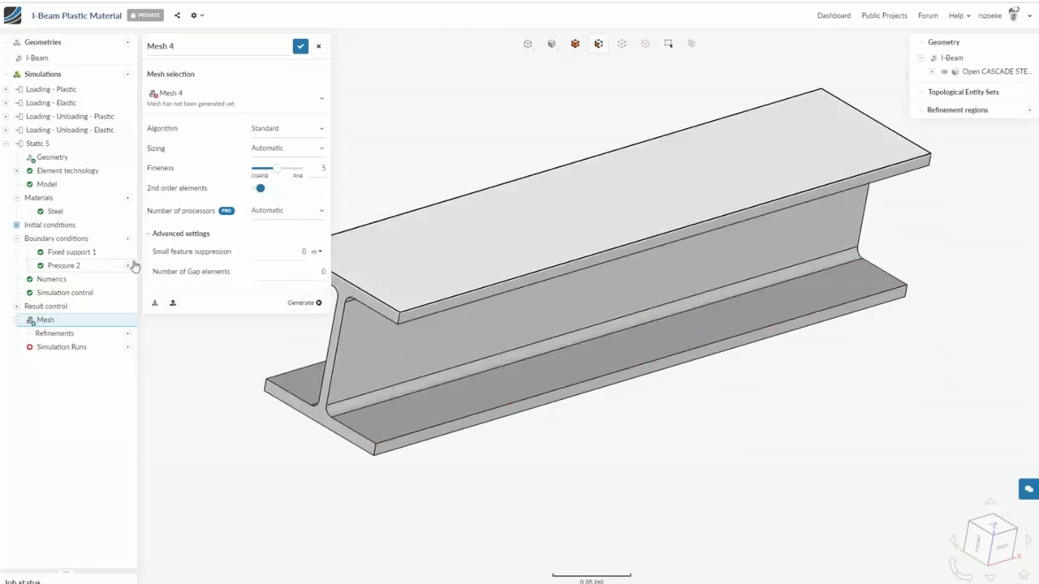
left_click(311, 274)
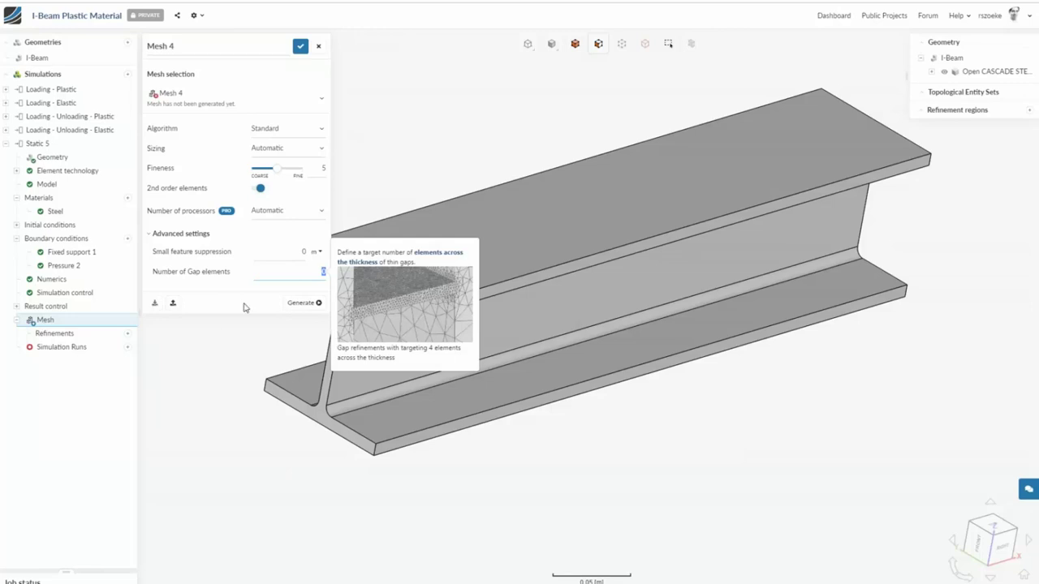
left_click_drag(263, 428, 236, 419)
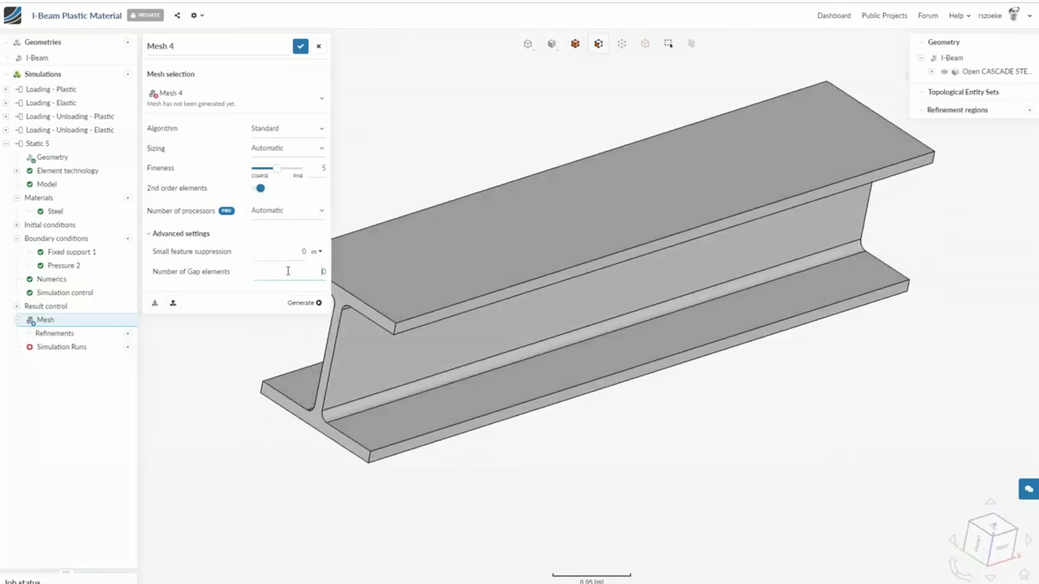
left_click(287, 271)
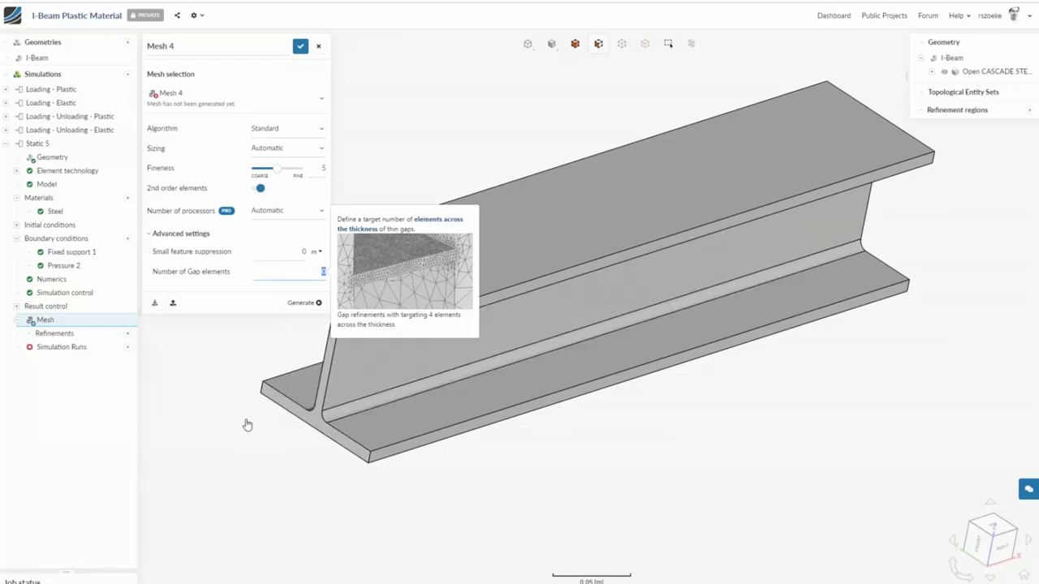
left_click(199, 233)
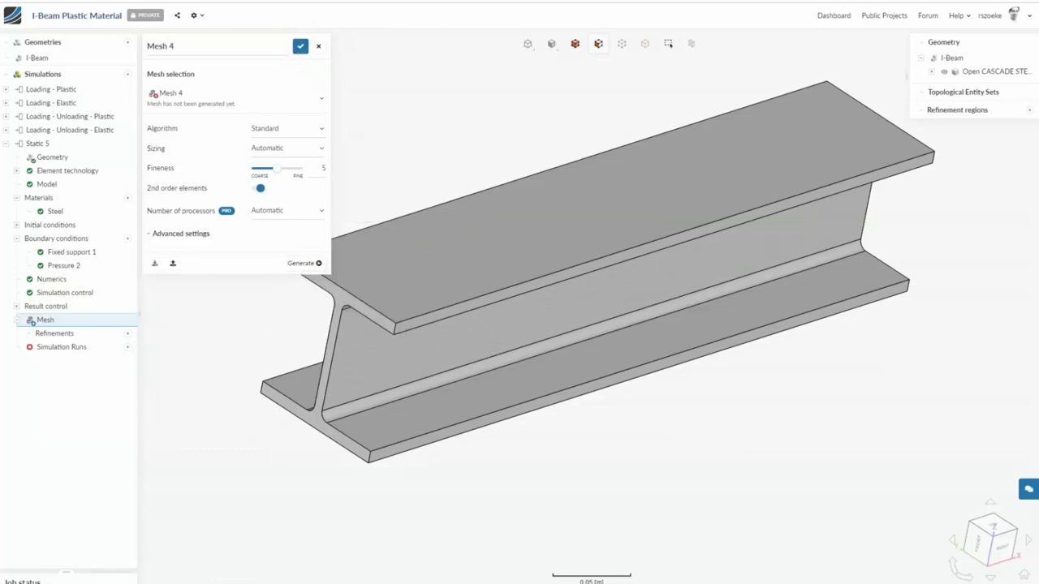
left_click(300, 46)
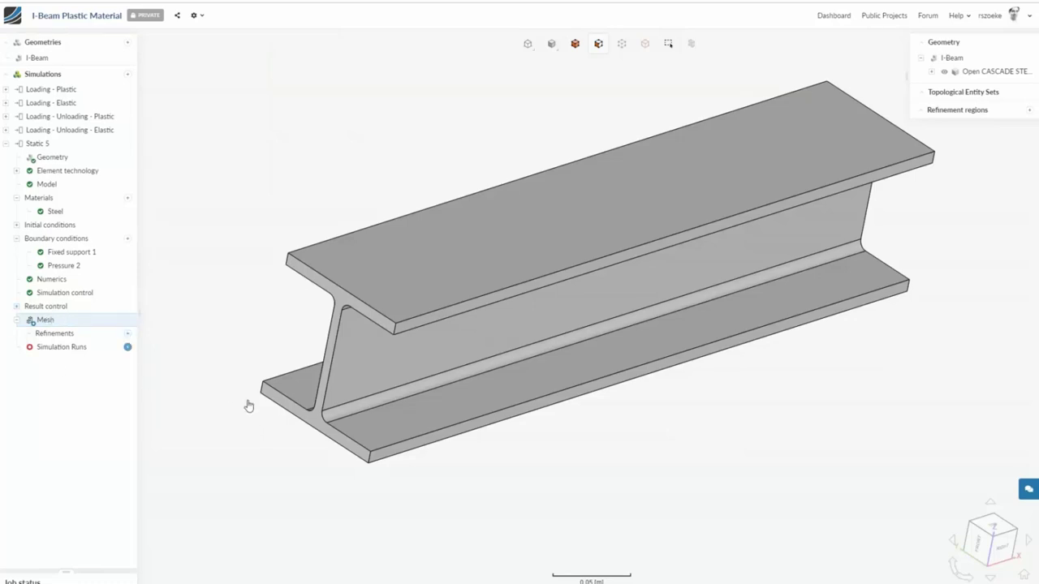
Step: Add a local element size refinement to the mesh and assign the four long fillet faces between the web and flanges
left_click(127, 336)
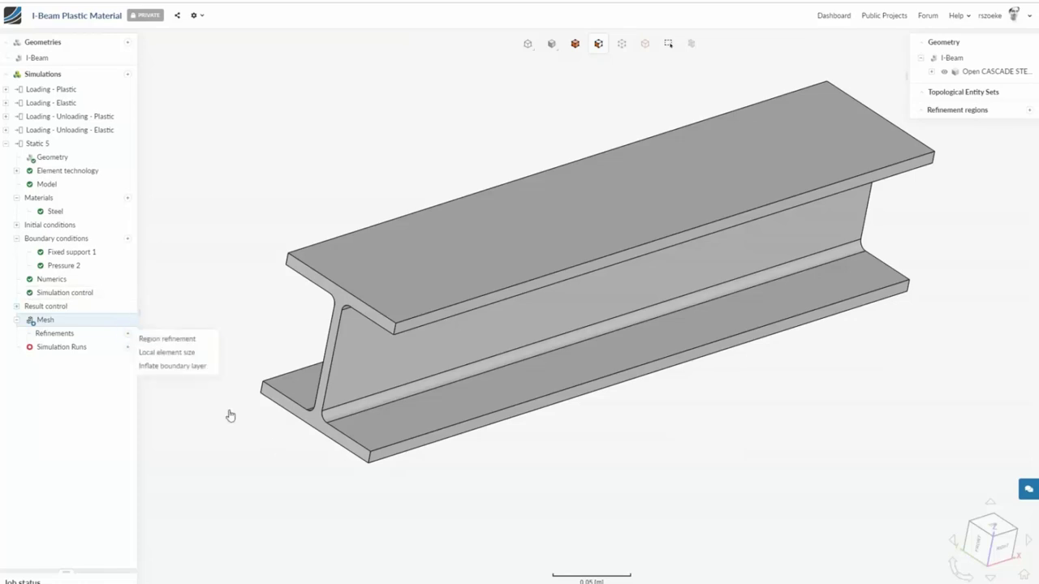
left_click(146, 354)
left_click_drag(232, 463, 227, 417)
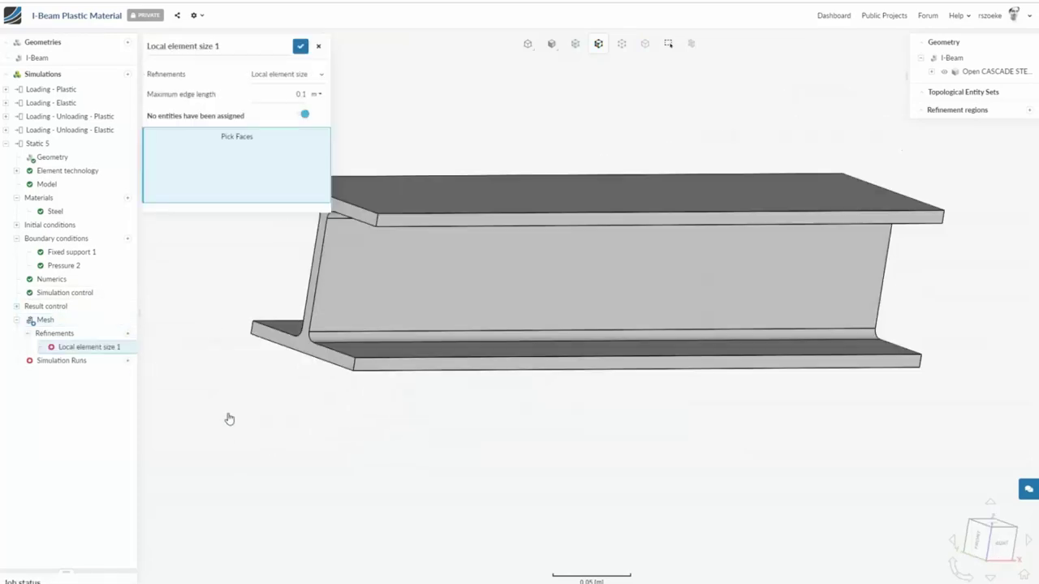
left_click(314, 336)
left_click_drag(336, 422, 357, 268)
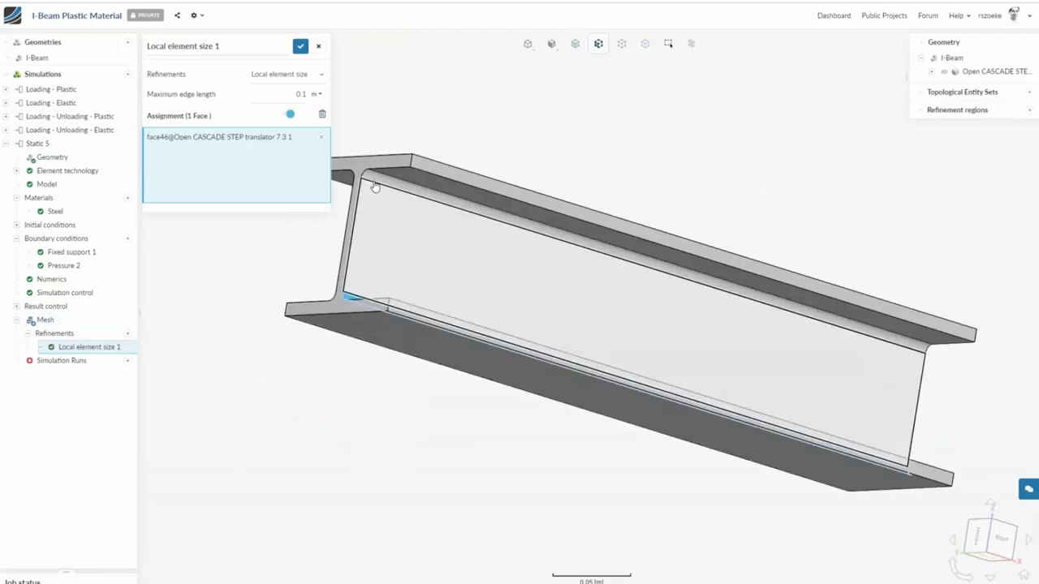
left_click(376, 185)
left_click_drag(330, 223, 651, 271)
left_click(707, 260)
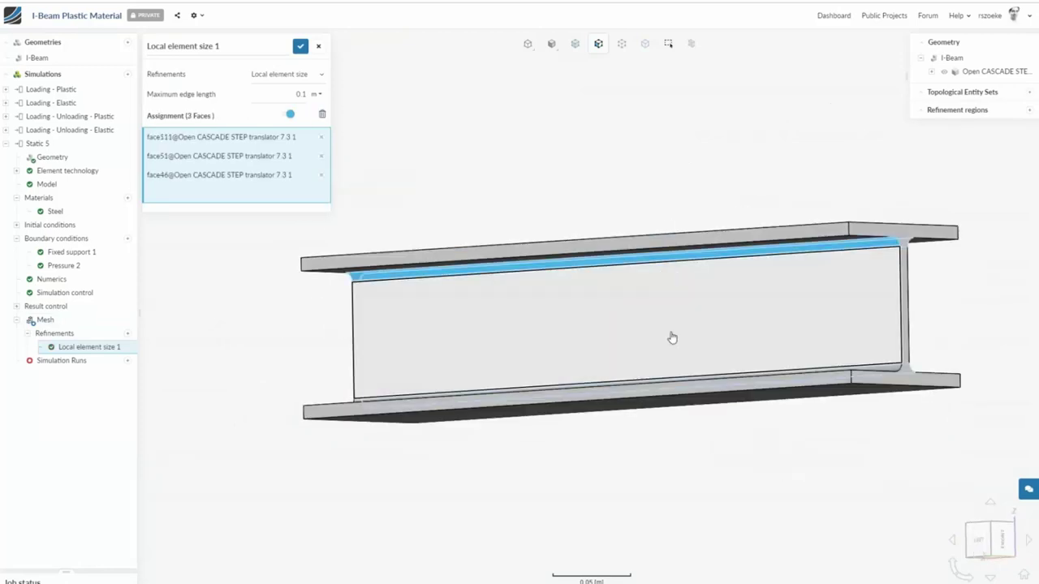
left_click_drag(673, 338, 474, 441)
left_click(728, 395)
Step: Set the refinement's maximum edge length to 0.0025 m and save the refinement
scroll(371, 433, "up", 5)
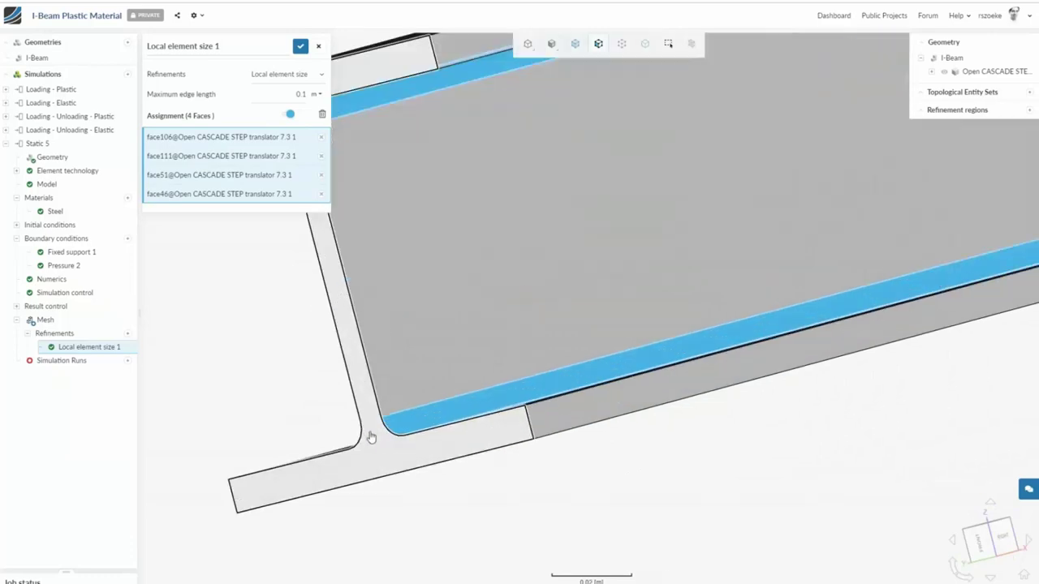
scroll(461, 471, "up", 3)
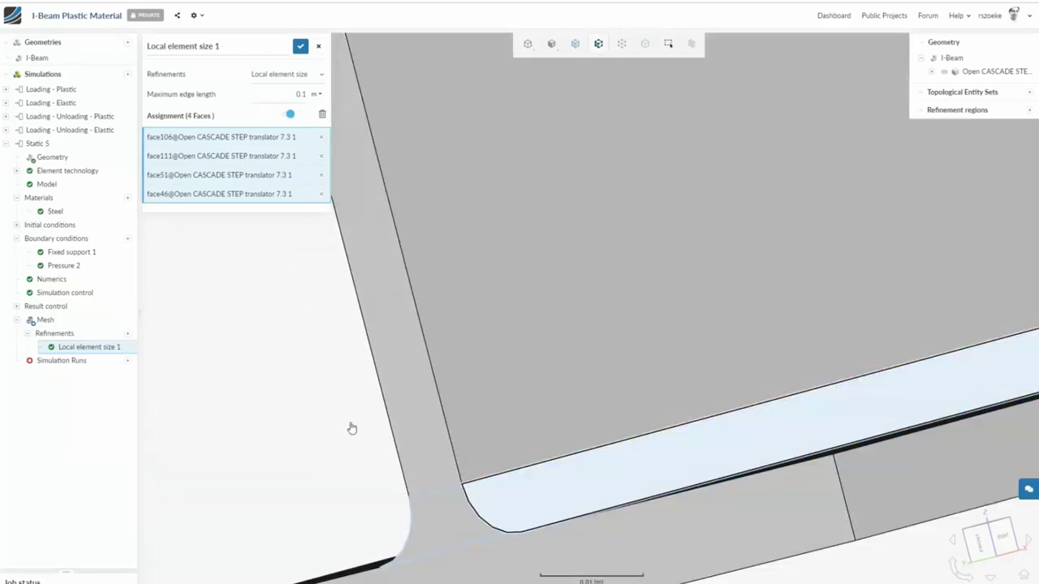
scroll(339, 416, "down", 6)
left_click_drag(339, 416, 269, 106)
left_click(269, 96)
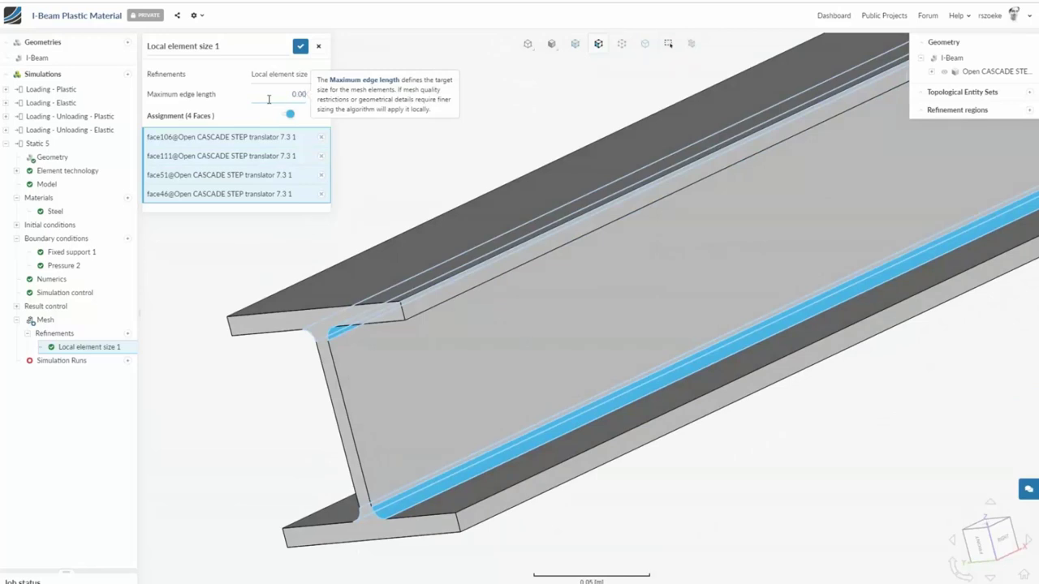
scroll(240, 276, "down", 2)
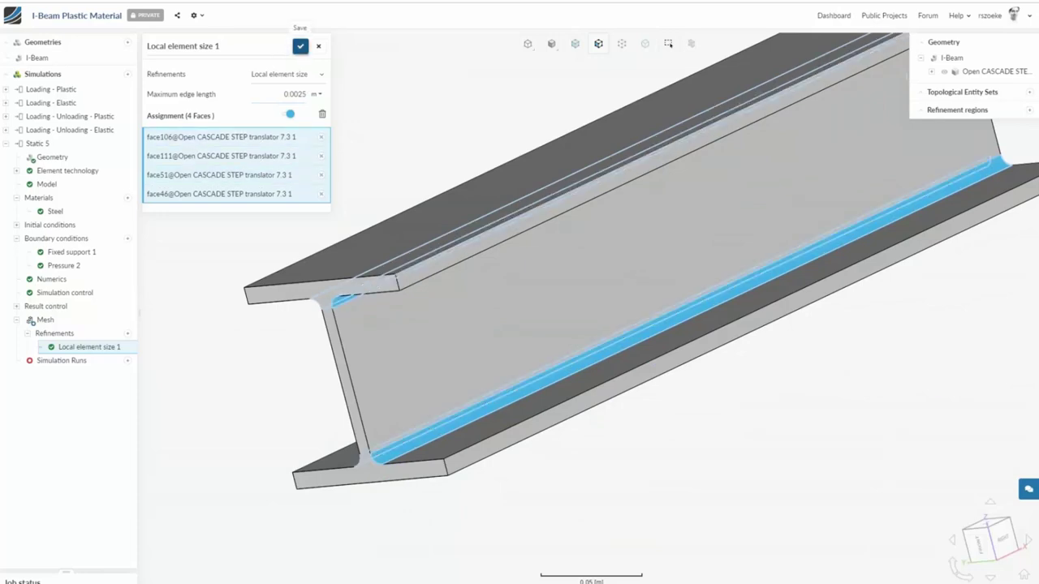
left_click(300, 46)
Step: Create a new simulation run for Static 5 and start it
scroll(225, 376, "down", 3)
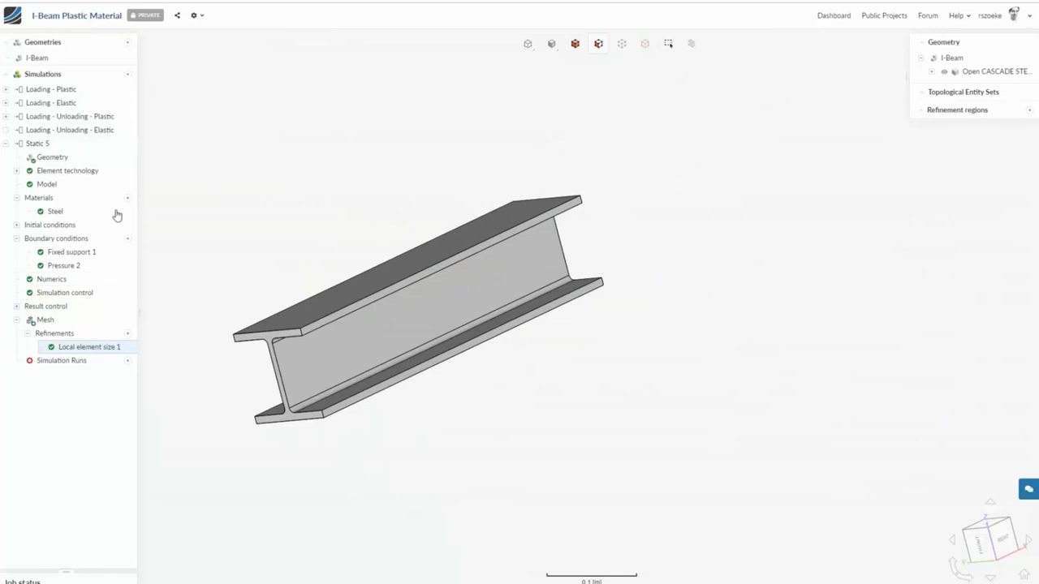
left_click(128, 361)
left_click(440, 84)
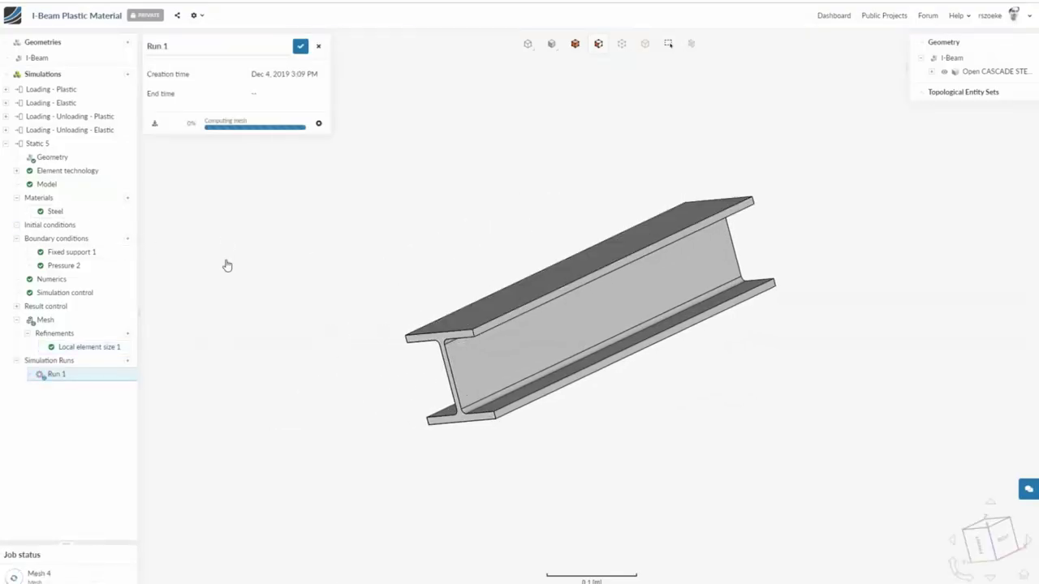
scroll(668, 348, "up", 5)
scroll(378, 376, "down", 5)
scroll(333, 300, "up", 1)
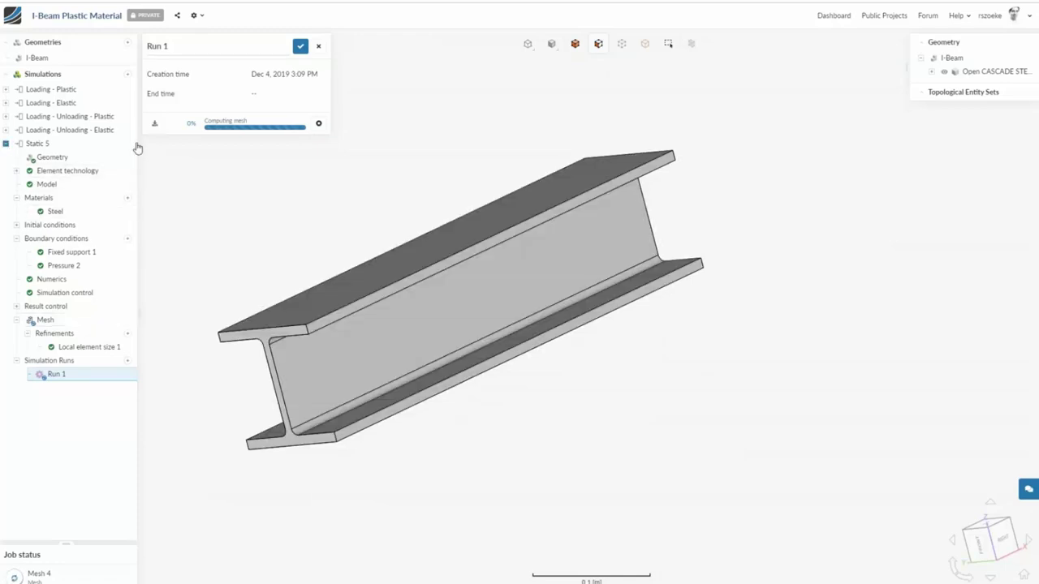
scroll(345, 212, "up", 1)
scroll(345, 212, "up", 5)
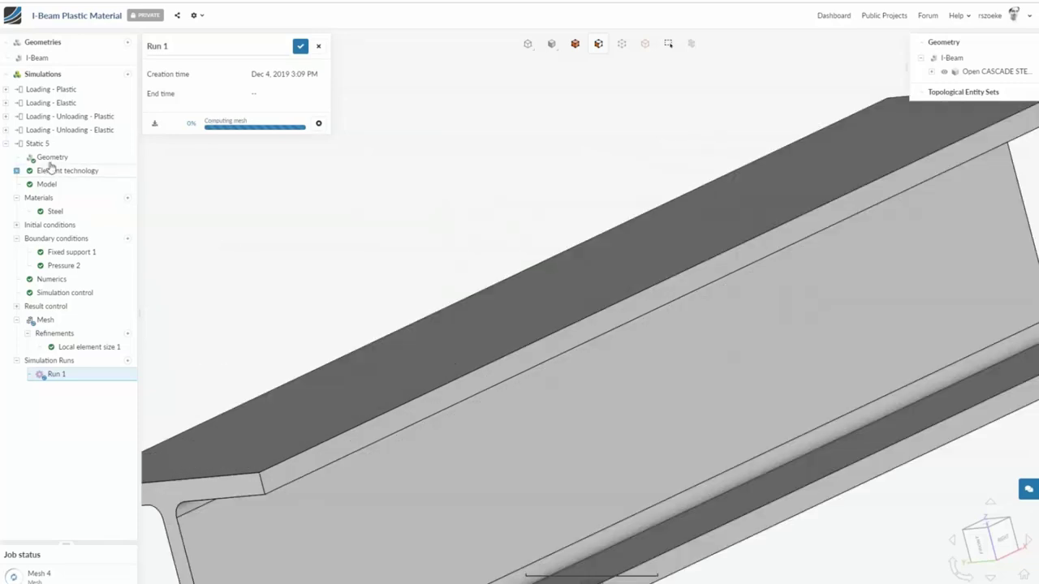
Step: Open the 3 MPa elastic run of the Loading - Unloading - Elastic simulation and view its iteration count and residuum convergence plots
left_click(6, 144)
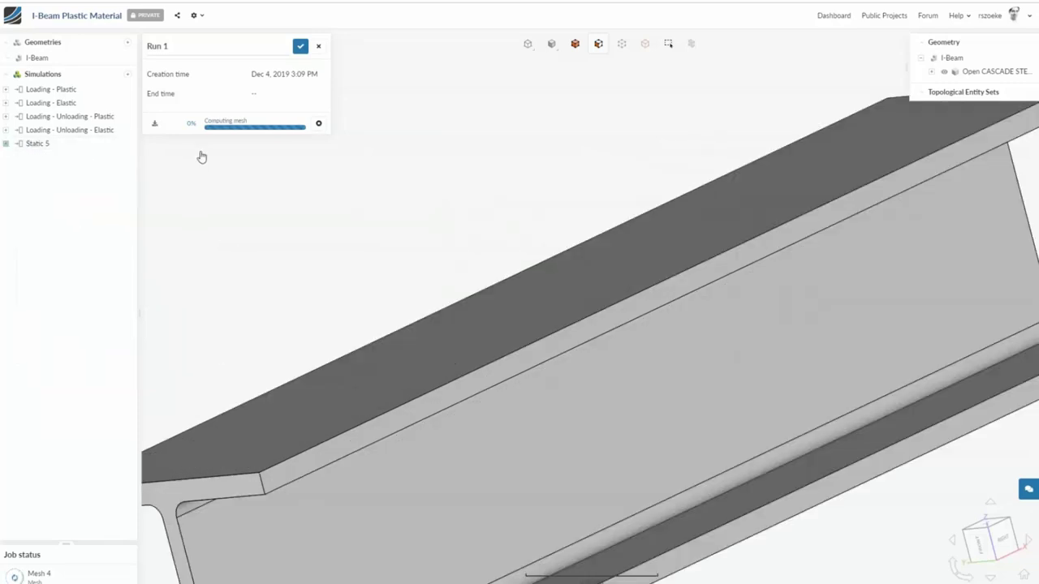
left_click(71, 131)
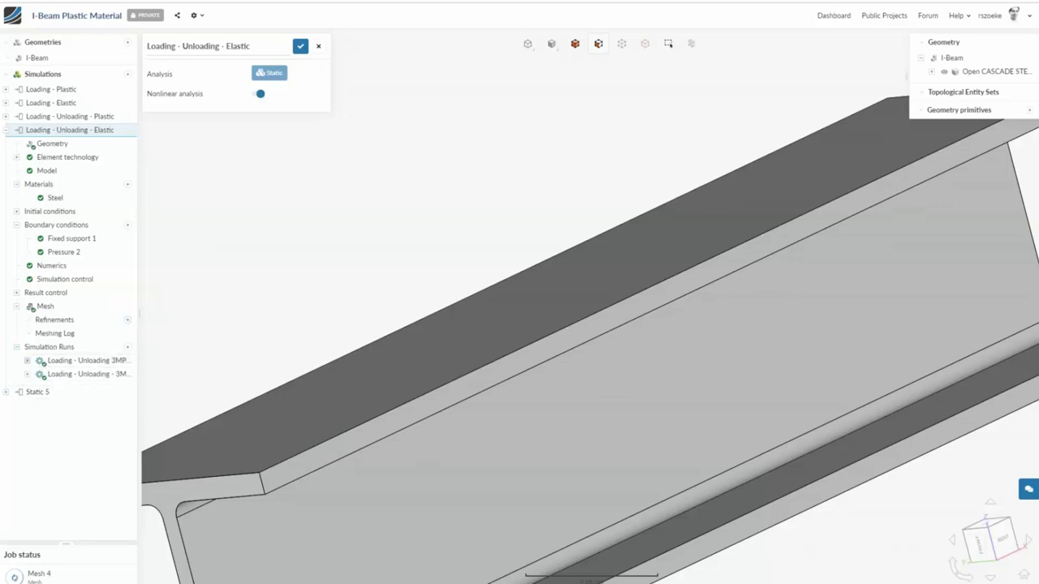
left_click(77, 374)
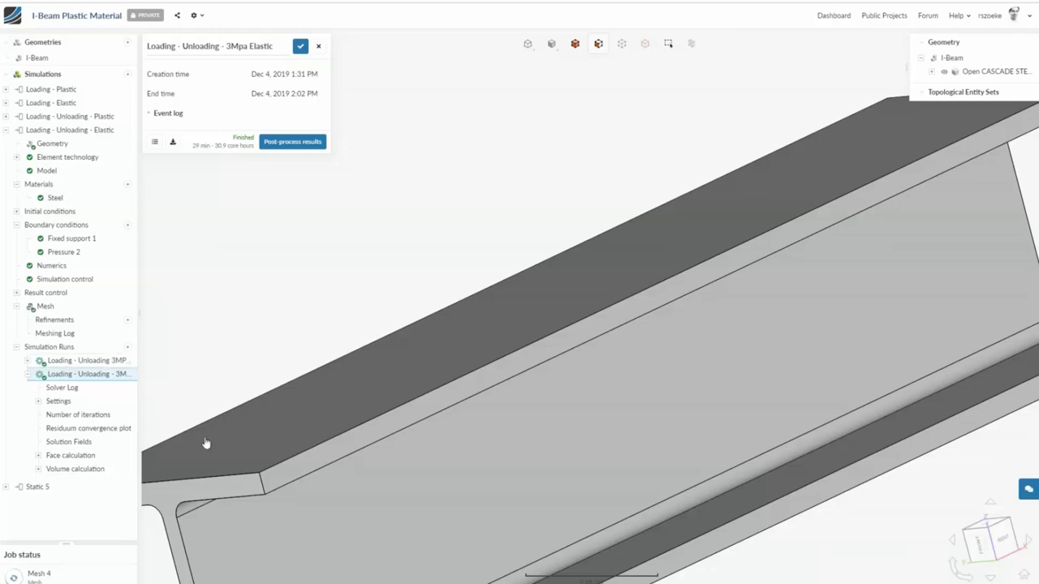
left_click(69, 416)
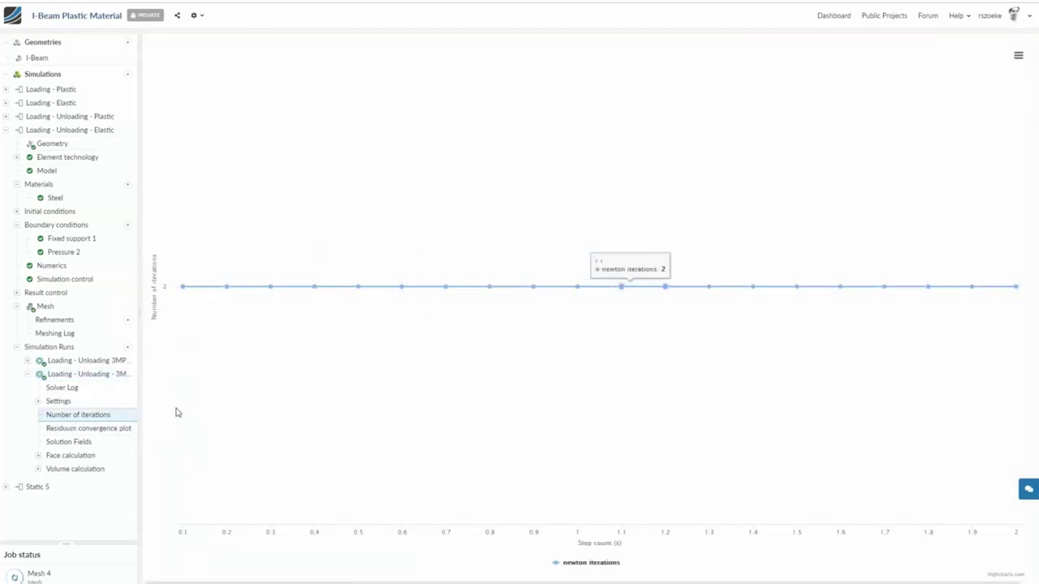
left_click(57, 429)
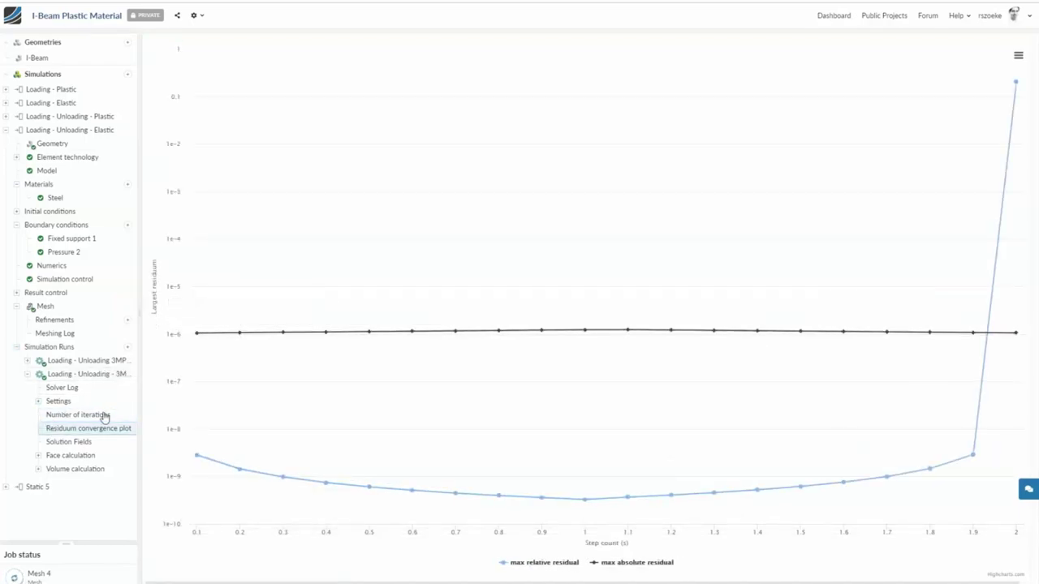
Step: Look through the elastic run's face and volume calculation results, then collapse the Loading - Unloading - Elastic simulation
left_click(38, 456)
left_click(37, 483)
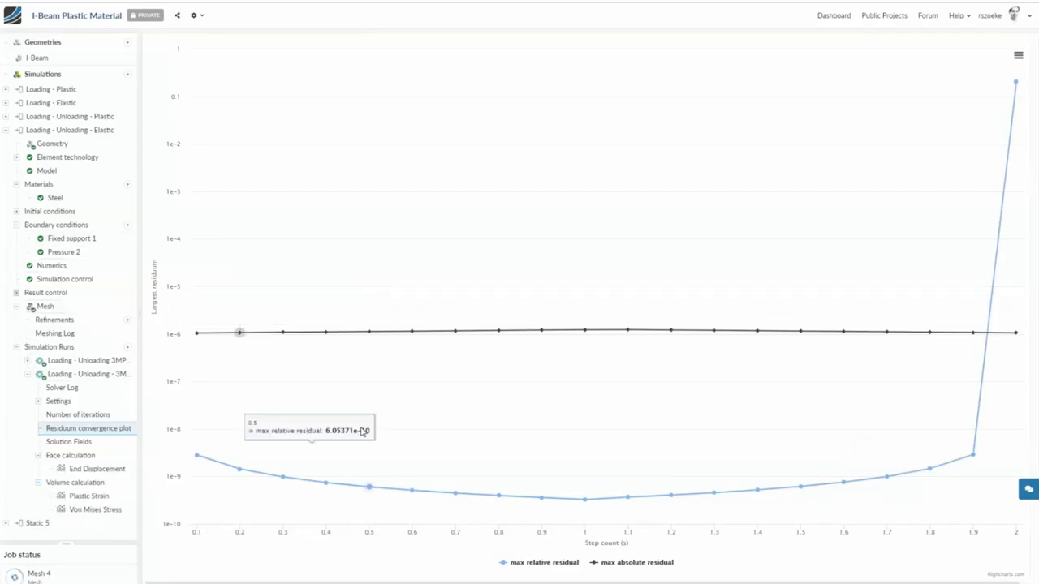
left_click(17, 293)
left_click(6, 130)
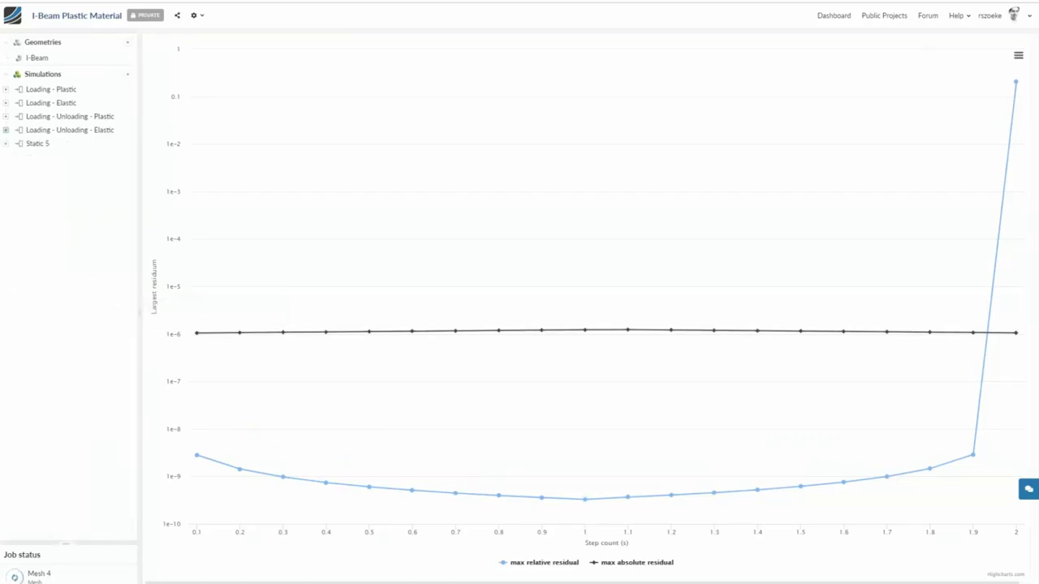
Step: Add a min-max area calculation to the result control of the Static 5 simulation
left_click(5, 143)
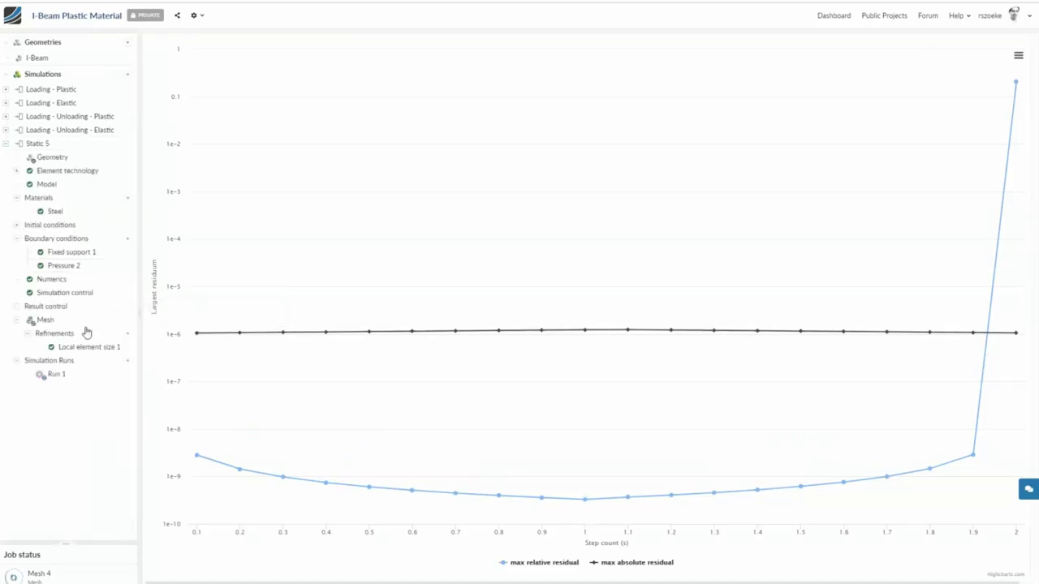
left_click(17, 306)
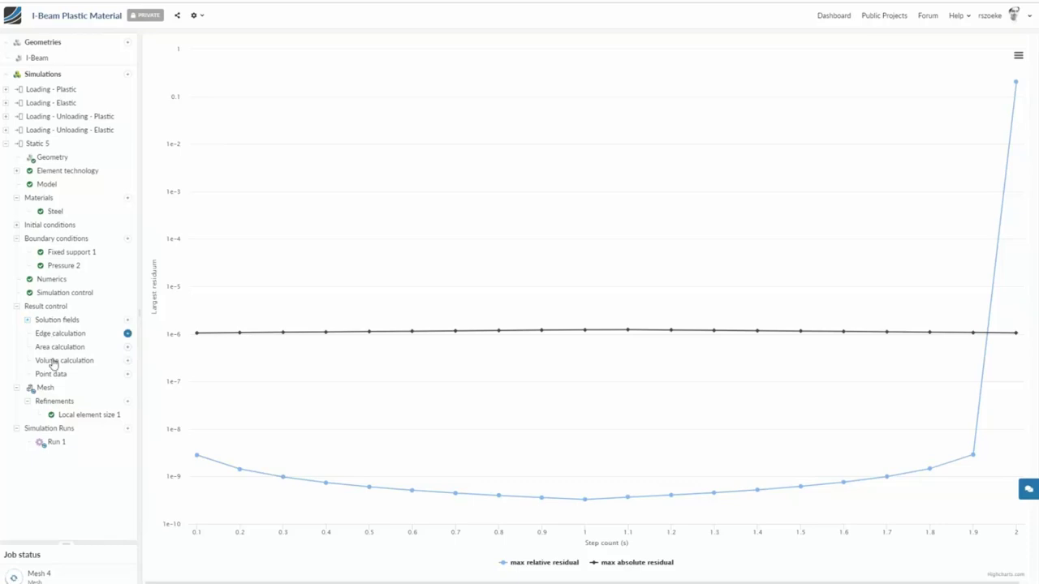
left_click(126, 335)
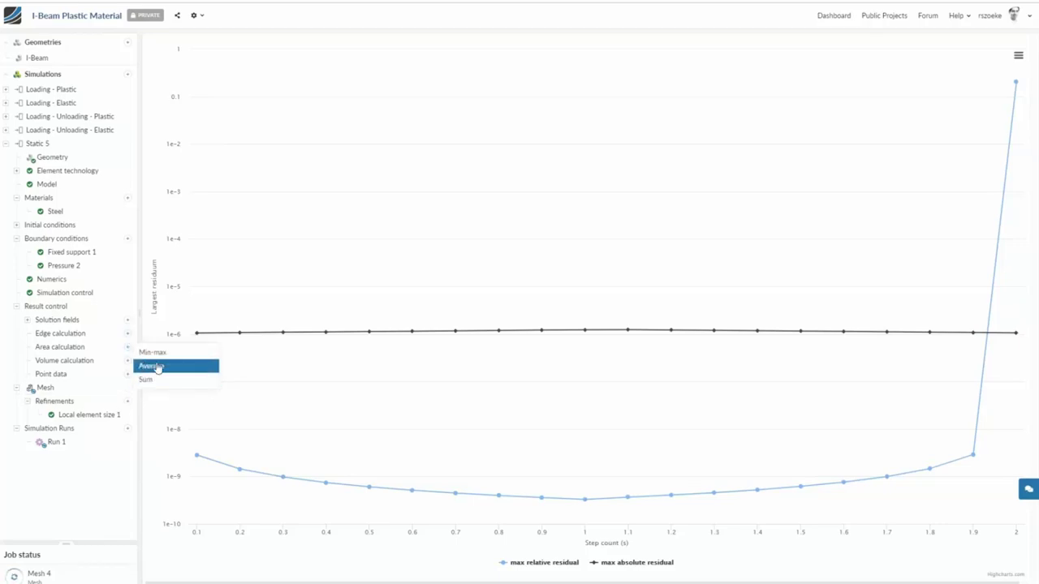
left_click(194, 355)
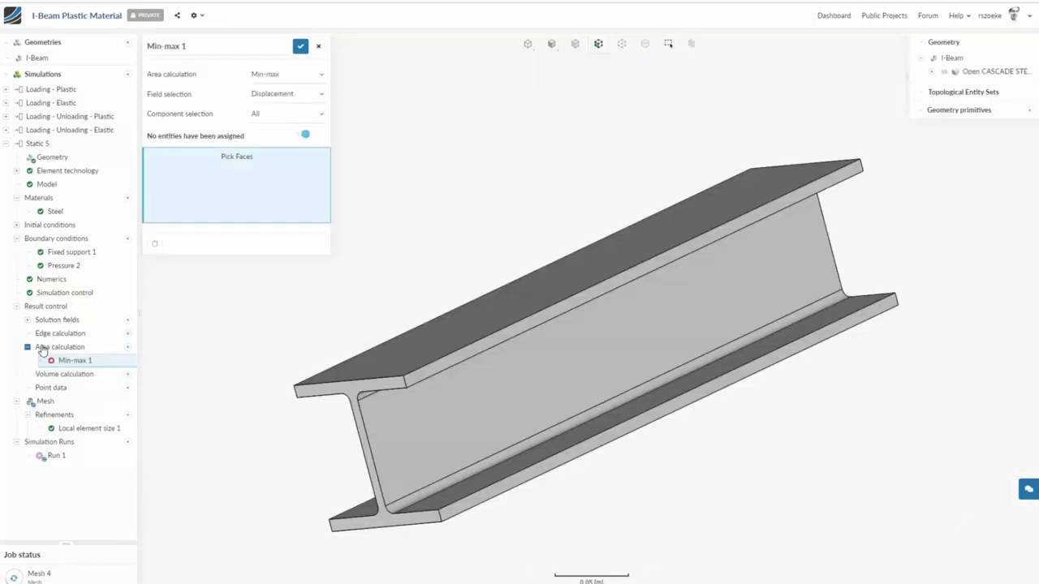
Step: Assign the beam's end face to the min-max displacement area calculation for all components and save it
left_click_drag(767, 306, 752, 202)
left_click(745, 198)
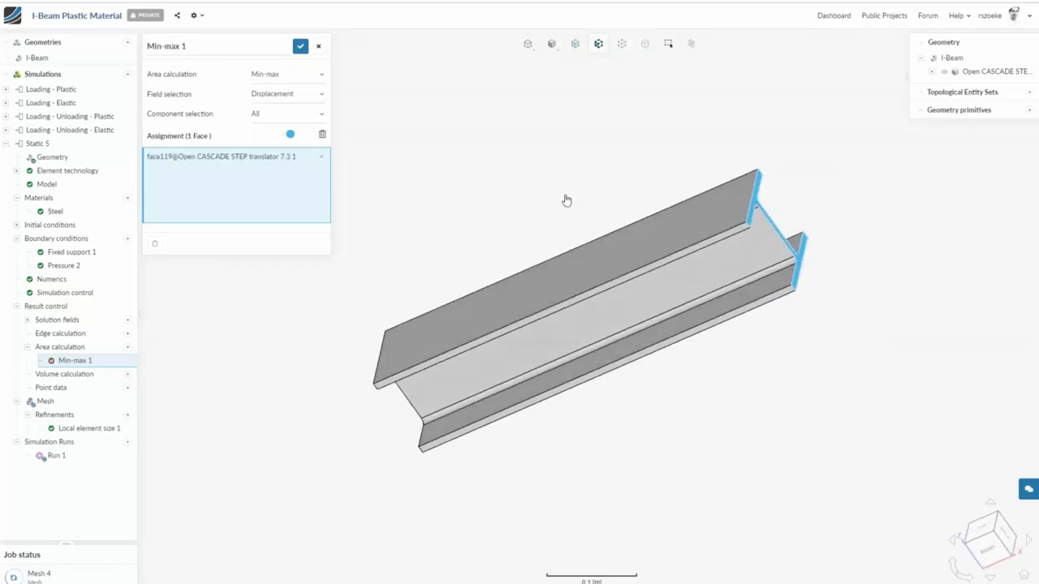
left_click_drag(565, 200, 593, 189)
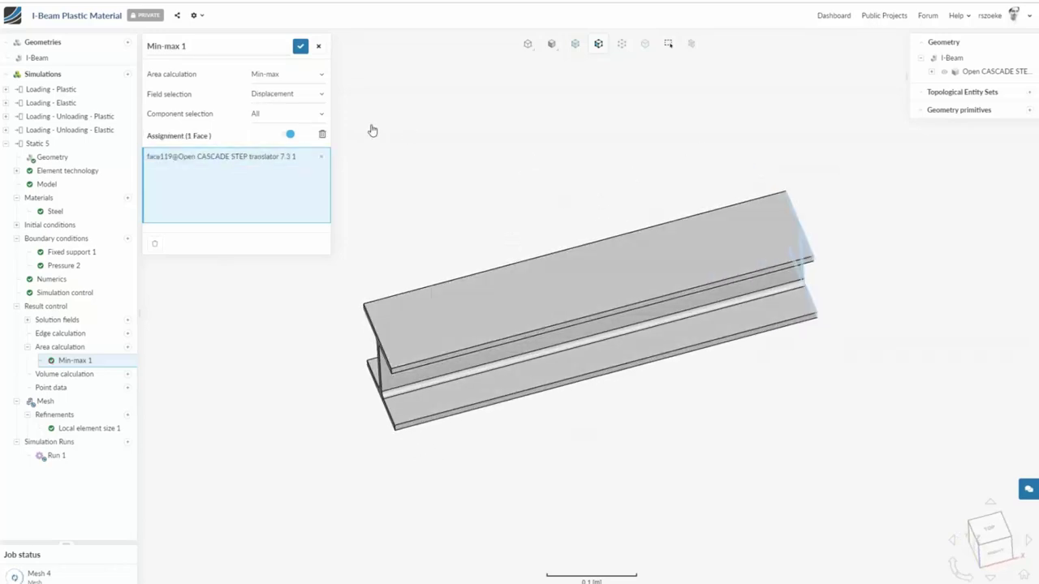
left_click_drag(439, 174, 667, 174)
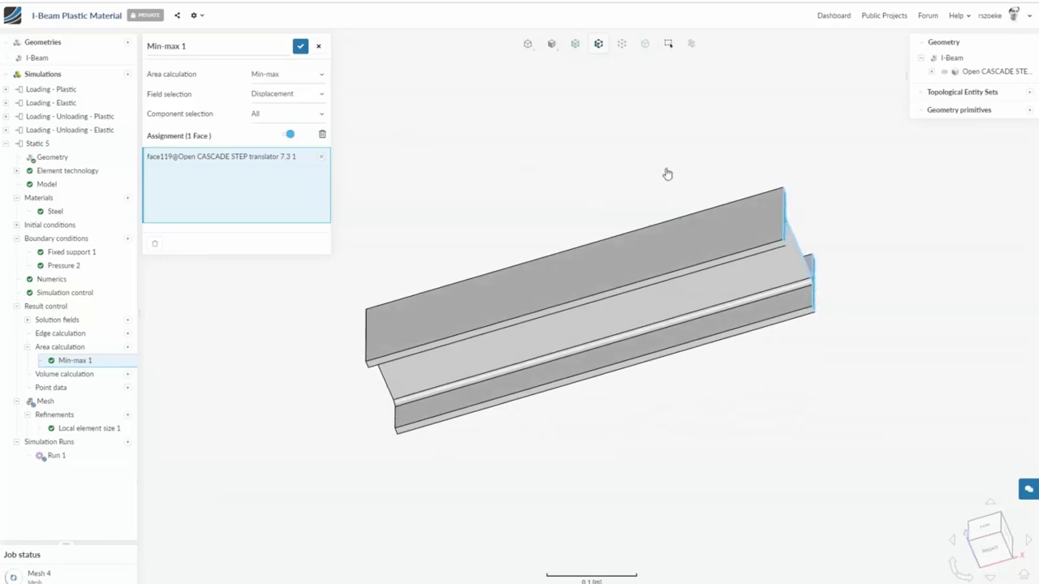
left_click(300, 45)
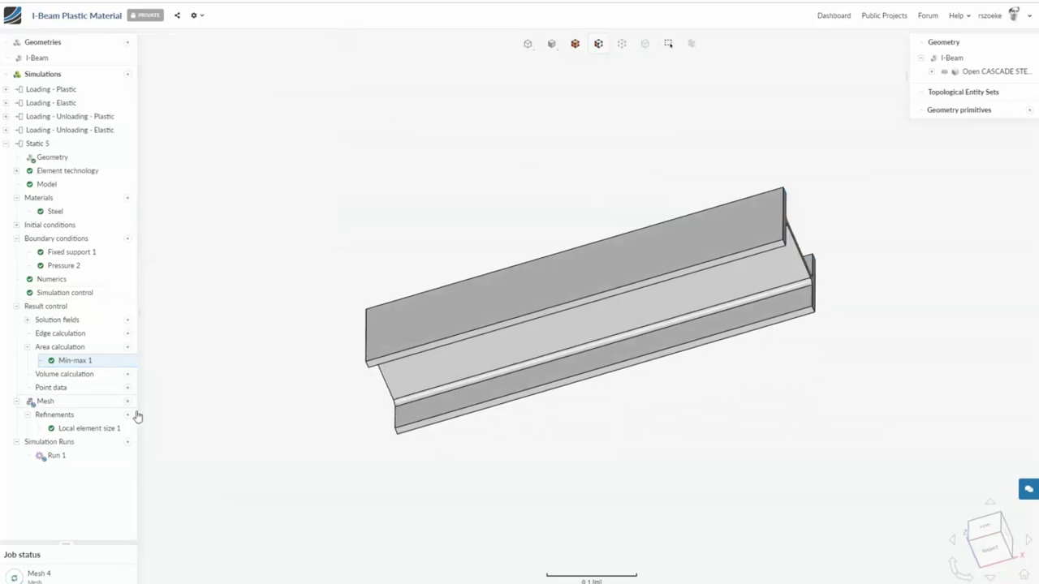
Step: Add a min-max volume calculation of total equivalent plastic strain, with all components, for the whole beam volume and save it
left_click(127, 374)
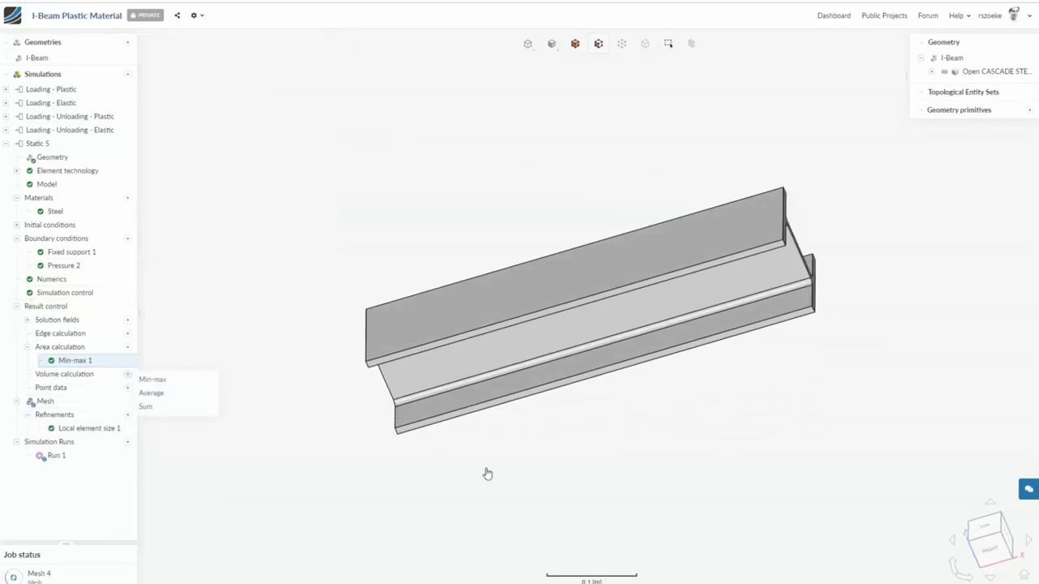
left_click(153, 378)
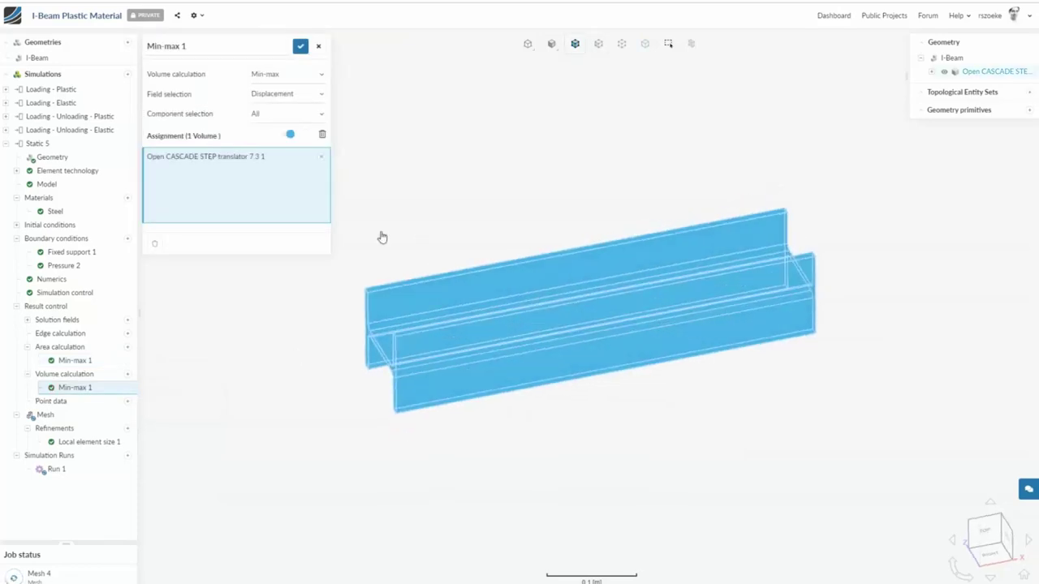
left_click(271, 92)
left_click(272, 127)
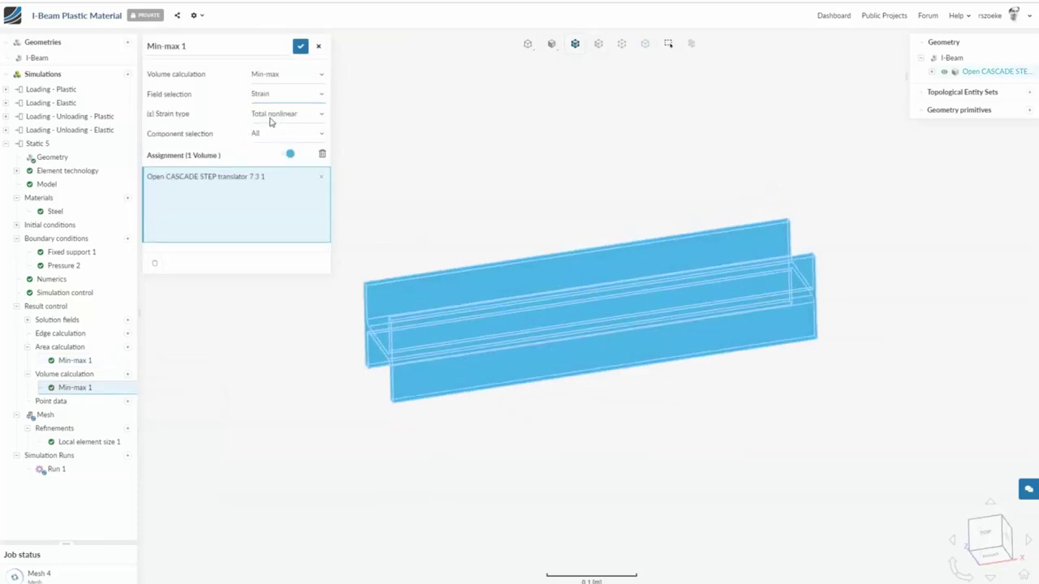
left_click(271, 114)
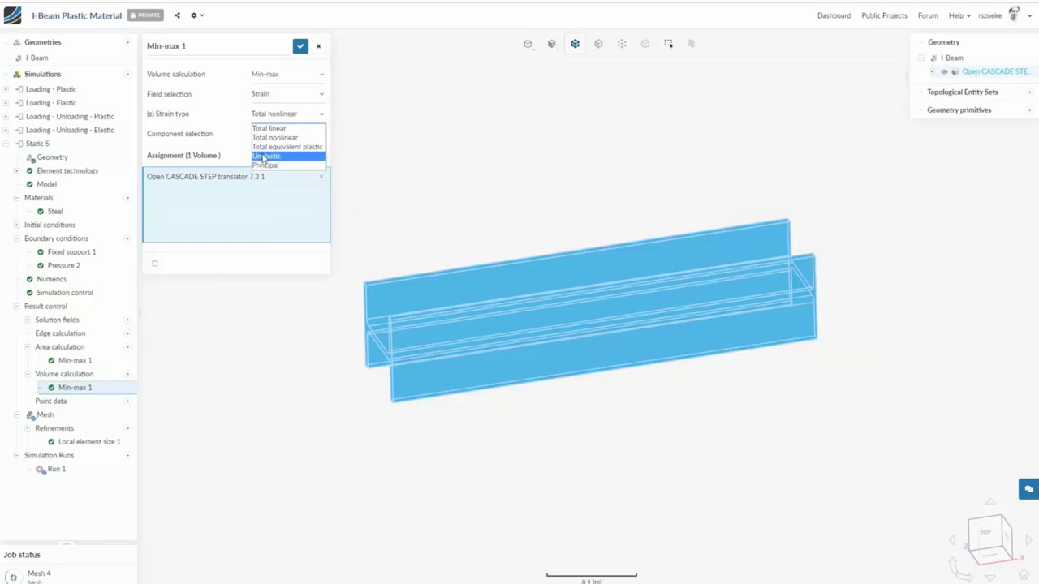
left_click(280, 147)
left_click_drag(458, 309, 459, 413)
left_click_drag(359, 353, 301, 373)
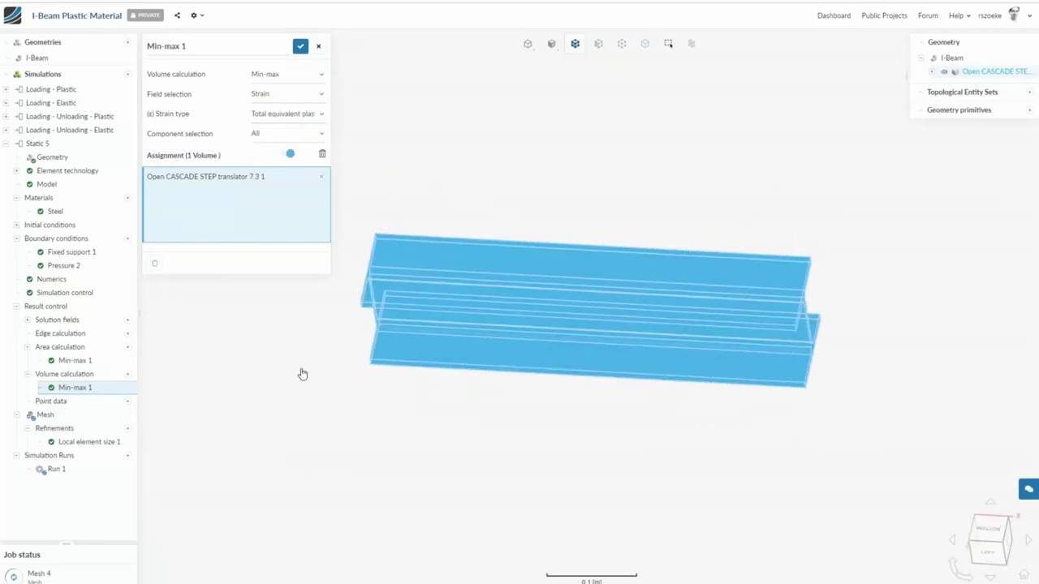
left_click(301, 47)
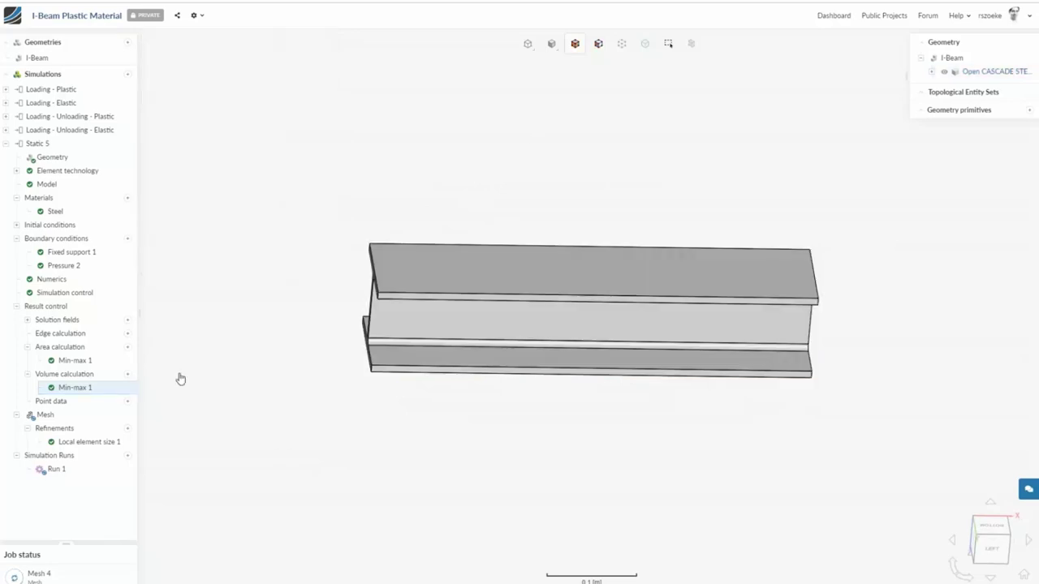
left_click_drag(192, 334, 171, 383)
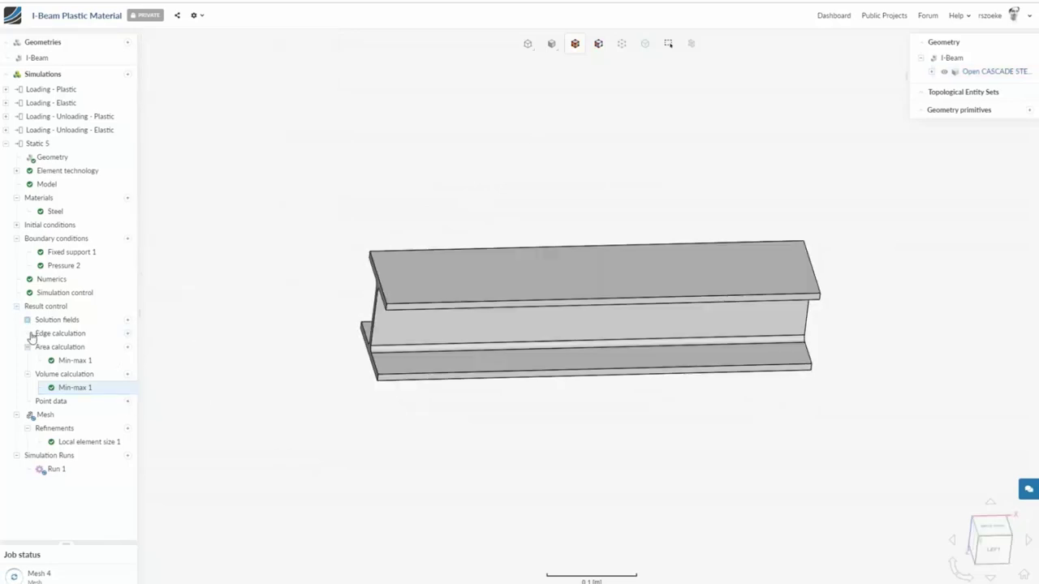
left_click_drag(302, 446, 497, 270)
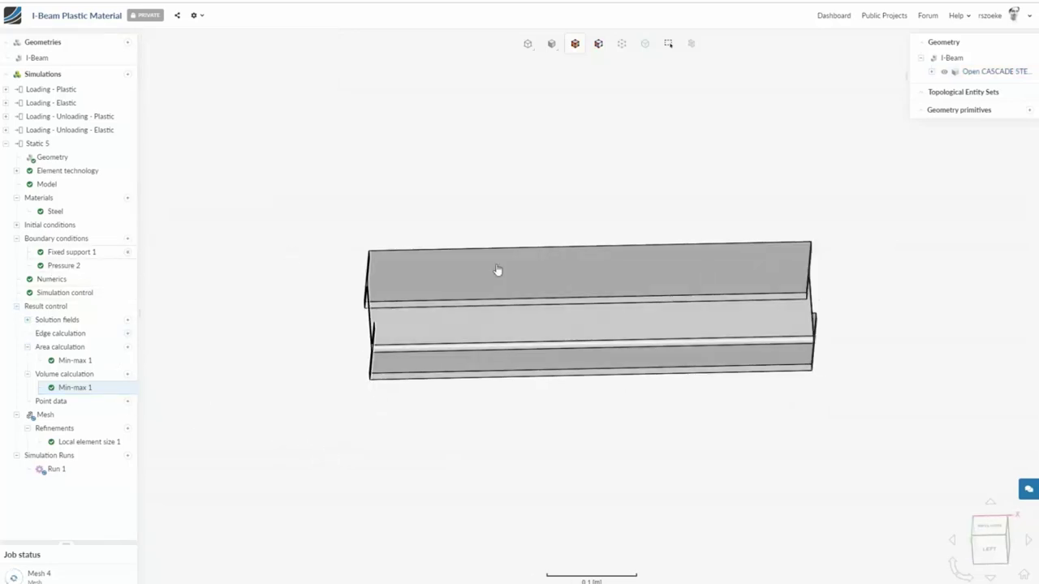
left_click_drag(460, 216, 429, 194)
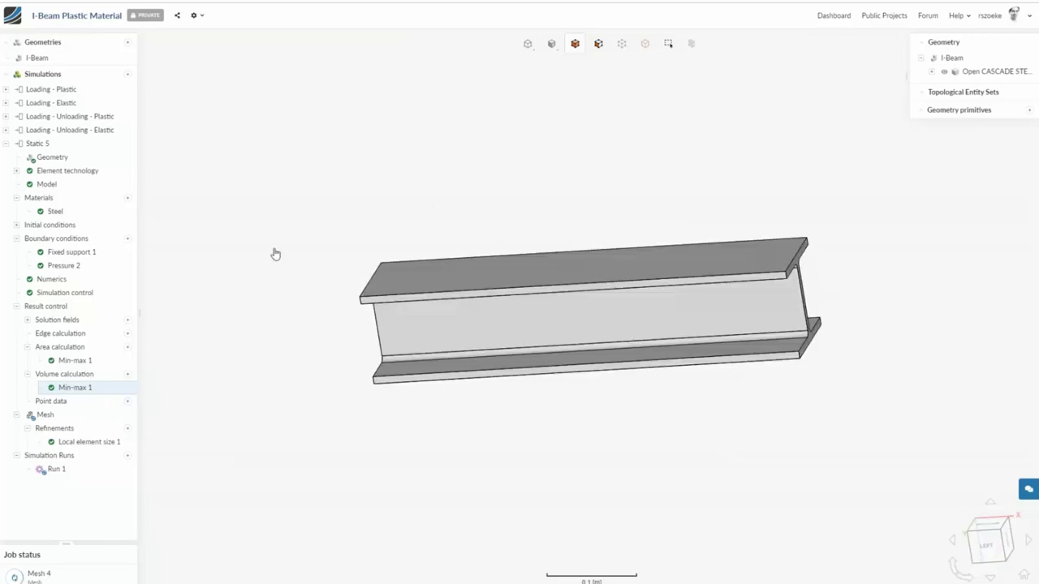
Step: Collapse Static 5 and review the Steel material and End Displacement plot of the Loading - Unloading - Elastic simulation
left_click(6, 144)
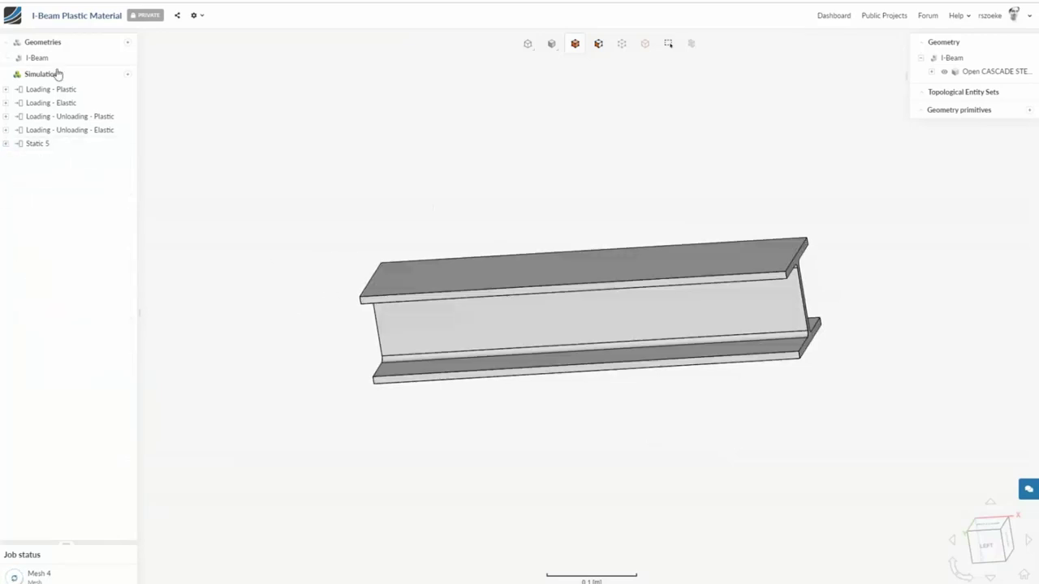
left_click(12, 129)
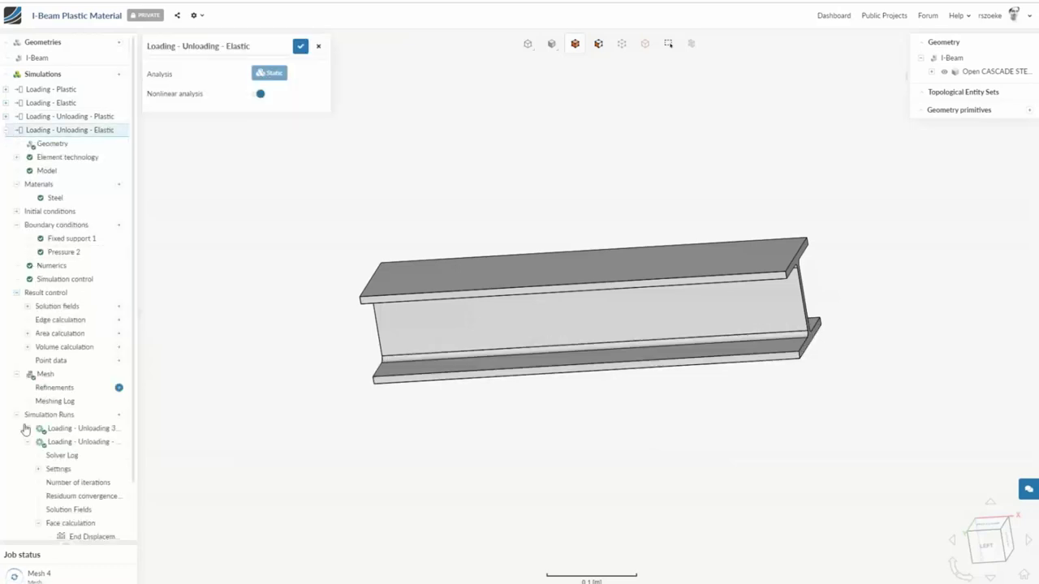
scroll(37, 430, "down", 1)
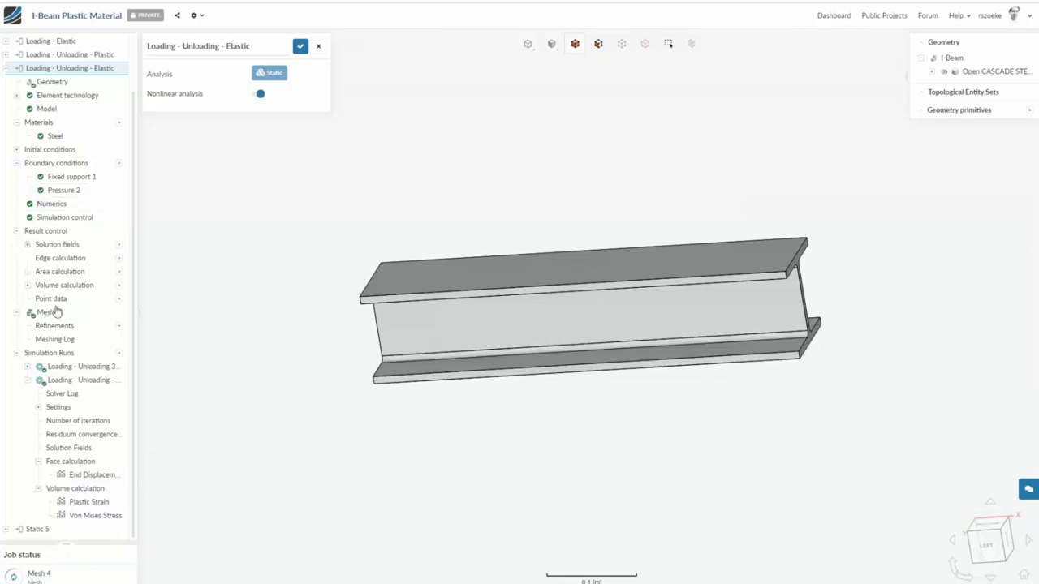
left_click(50, 136)
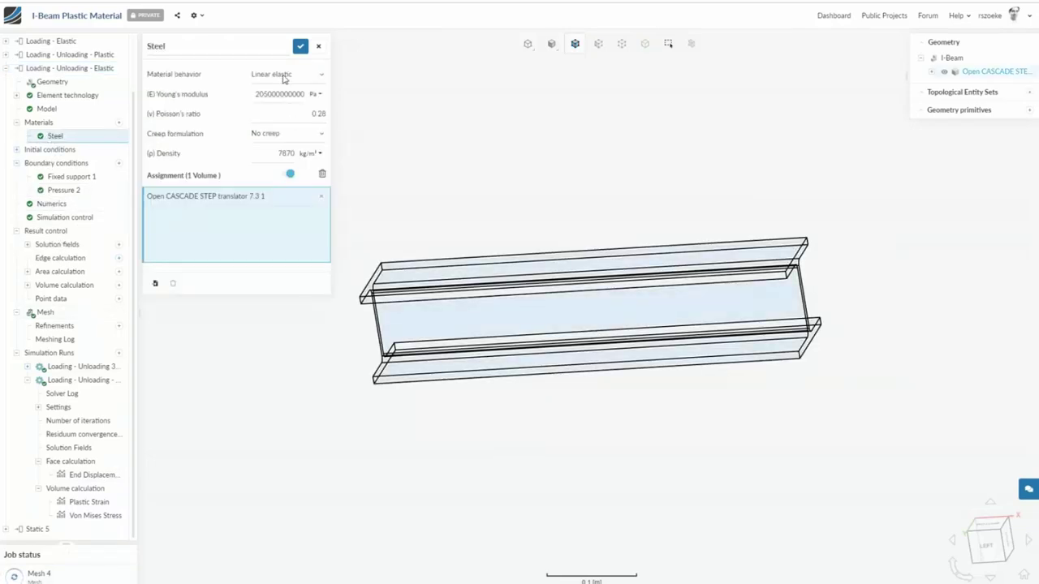
left_click(96, 477)
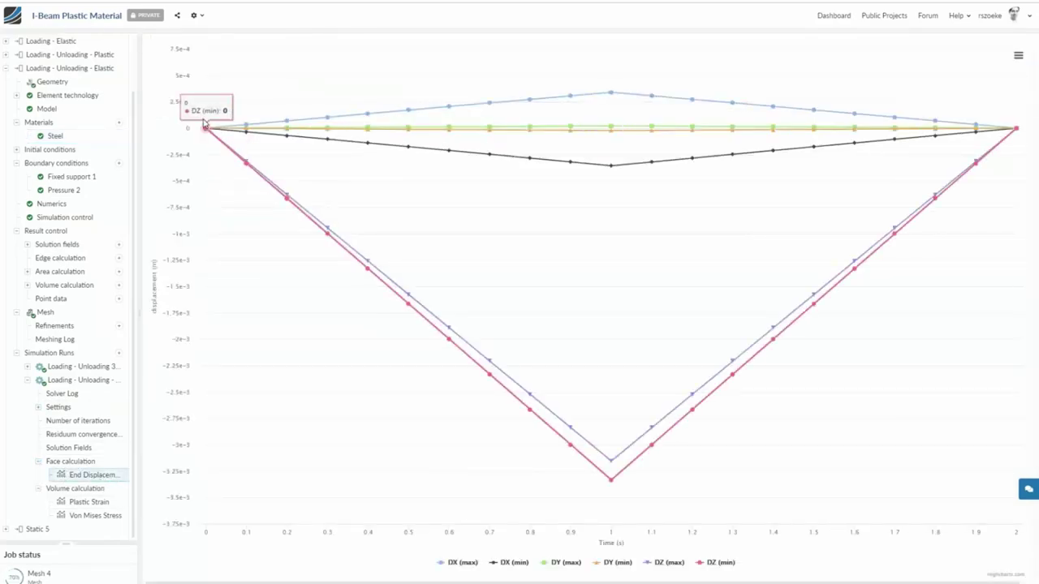
mouse_move(609, 480)
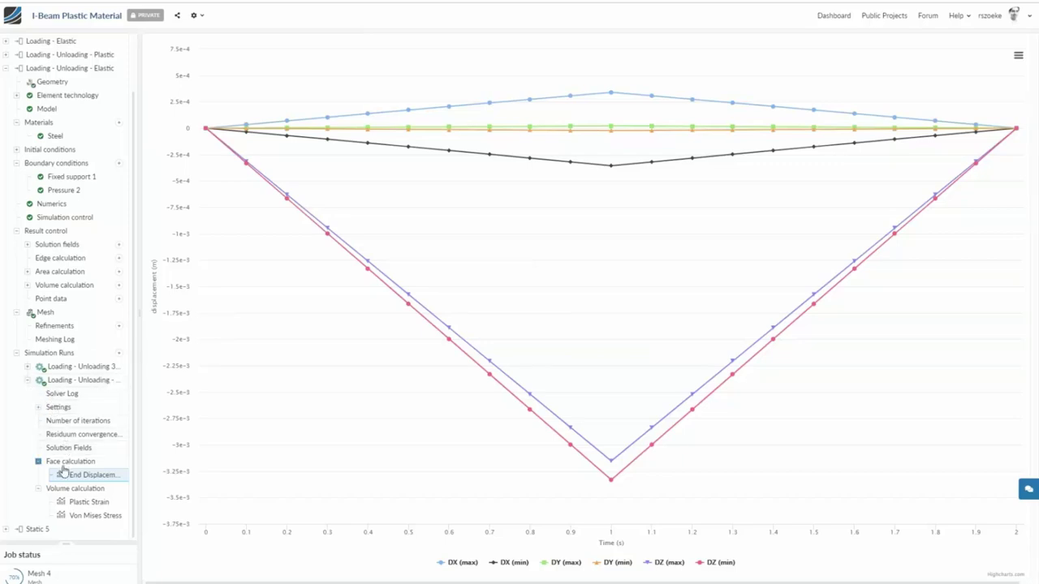
left_click(6, 69)
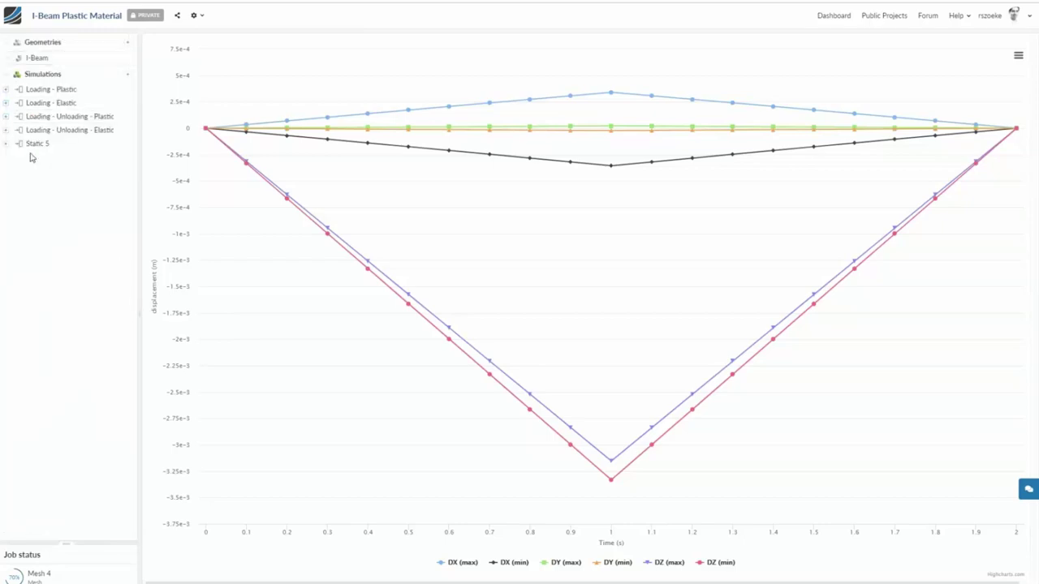
Step: Open the 3 MPa run of the Loading - Unloading - Plastic simulation and view its End Displacement plot
left_click(11, 116)
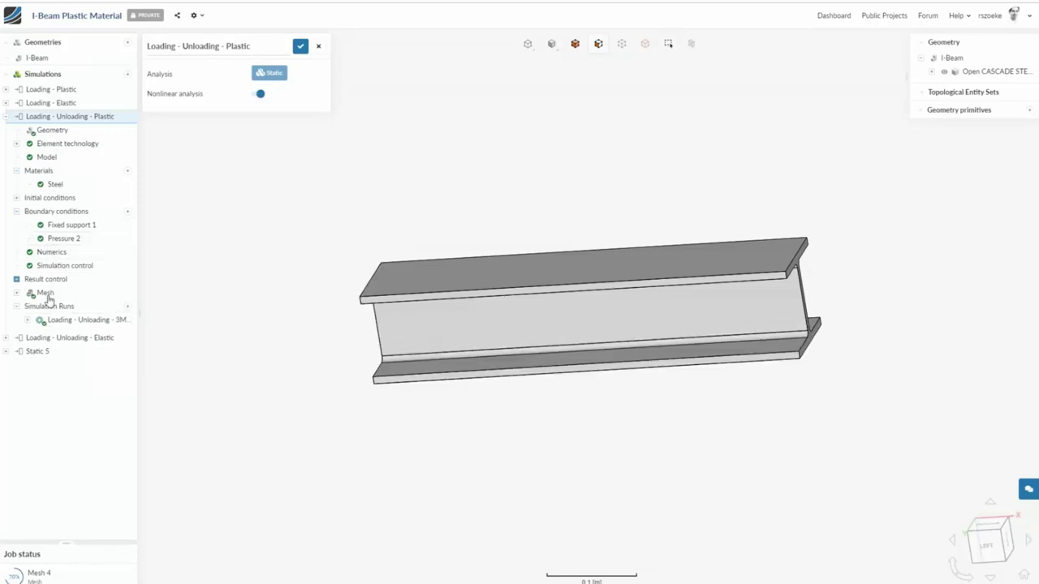
left_click(44, 320)
left_click(38, 401)
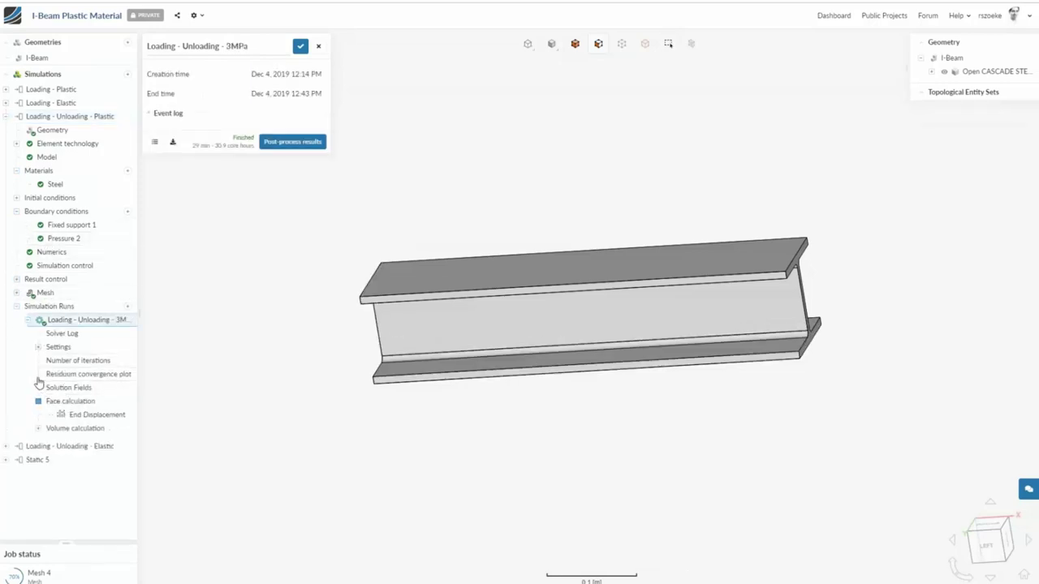
left_click(81, 415)
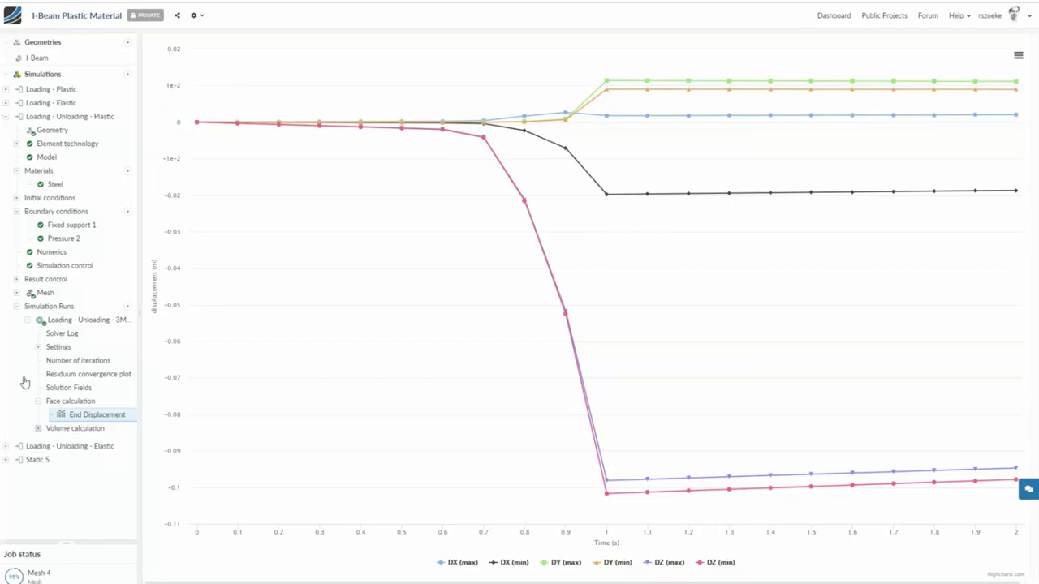
Step: Open the solution fields of the plastic 3 MPa run and play the displacement animation from the first time step
left_click(68, 387)
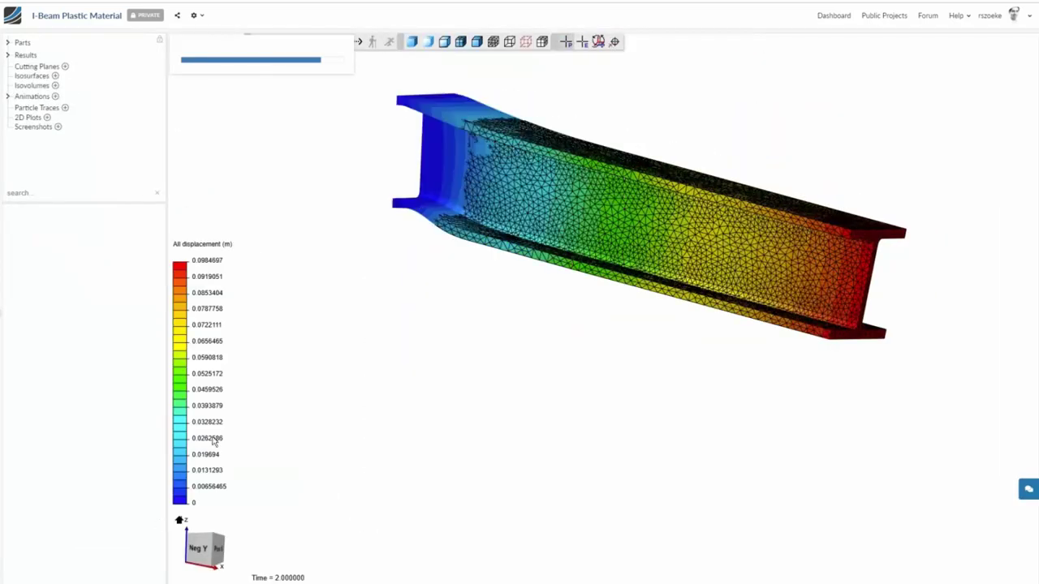
left_click_drag(573, 344, 460, 406)
left_click(258, 42)
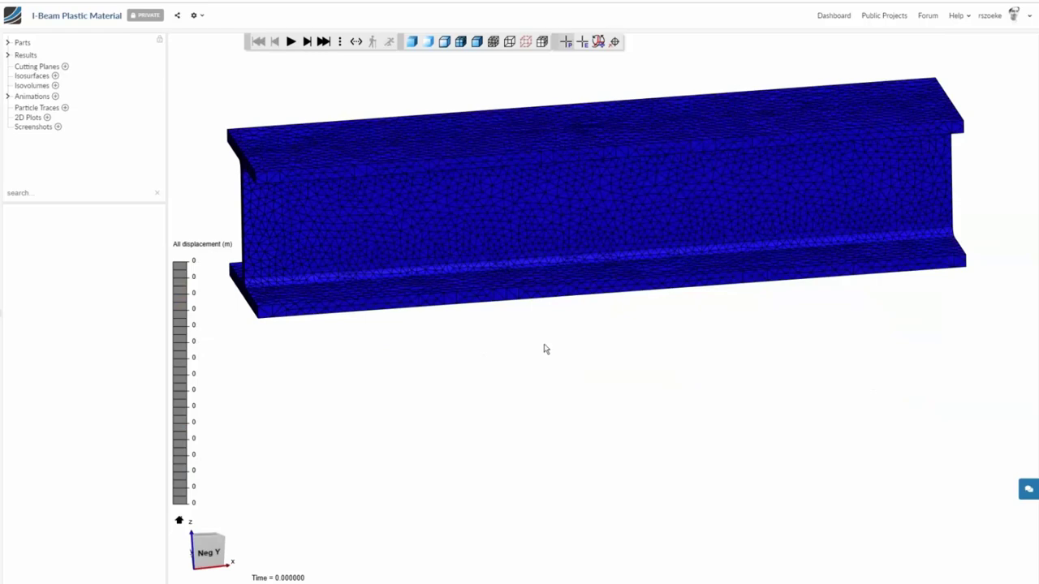
left_click_drag(546, 349, 503, 324)
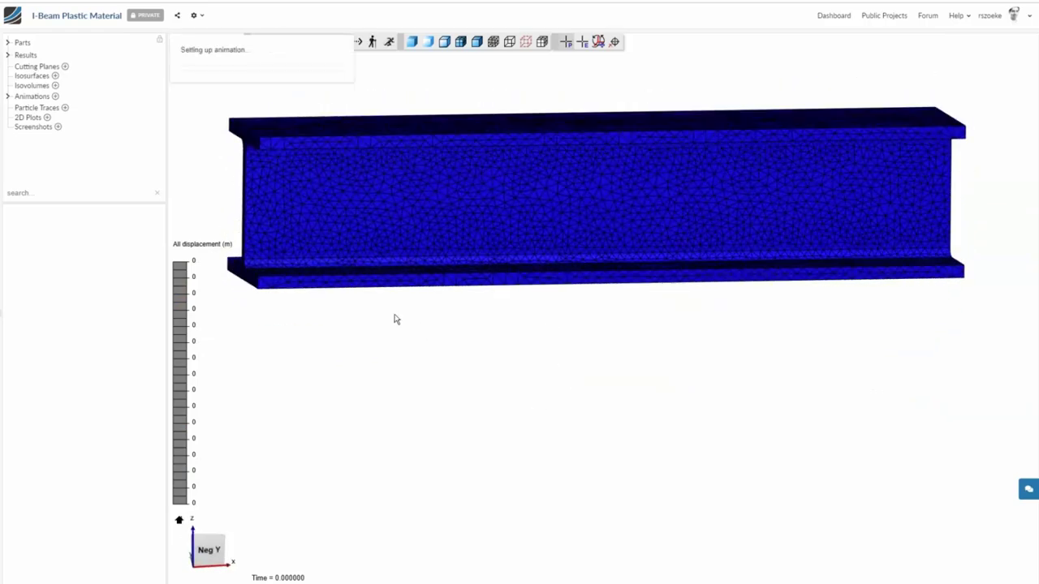
left_click_drag(453, 398, 429, 318)
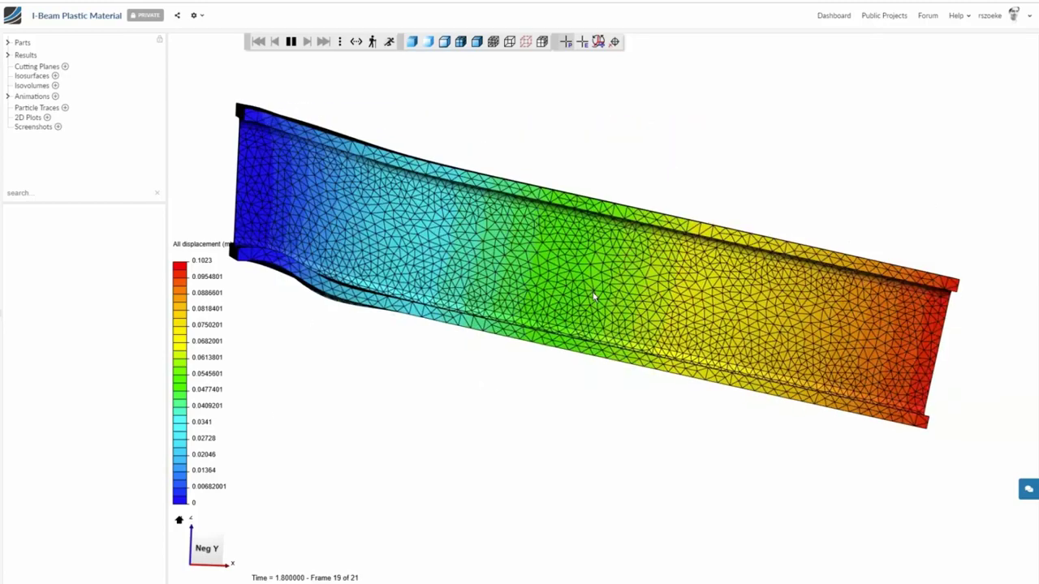
Step: Stop the displacement animation, jump to the last frame and step back to frame 12 of 21
left_click(290, 41)
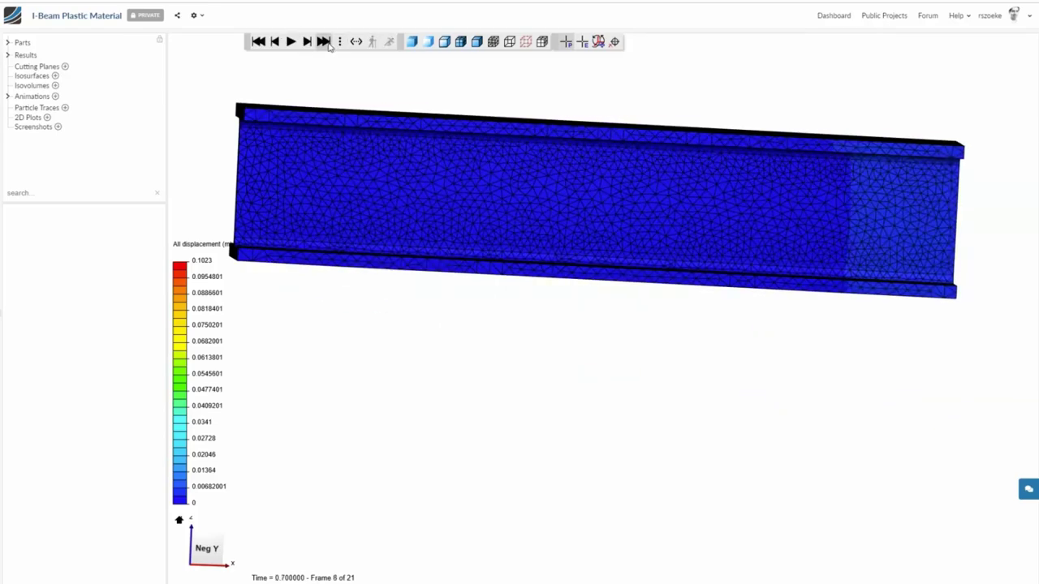
left_click(323, 41)
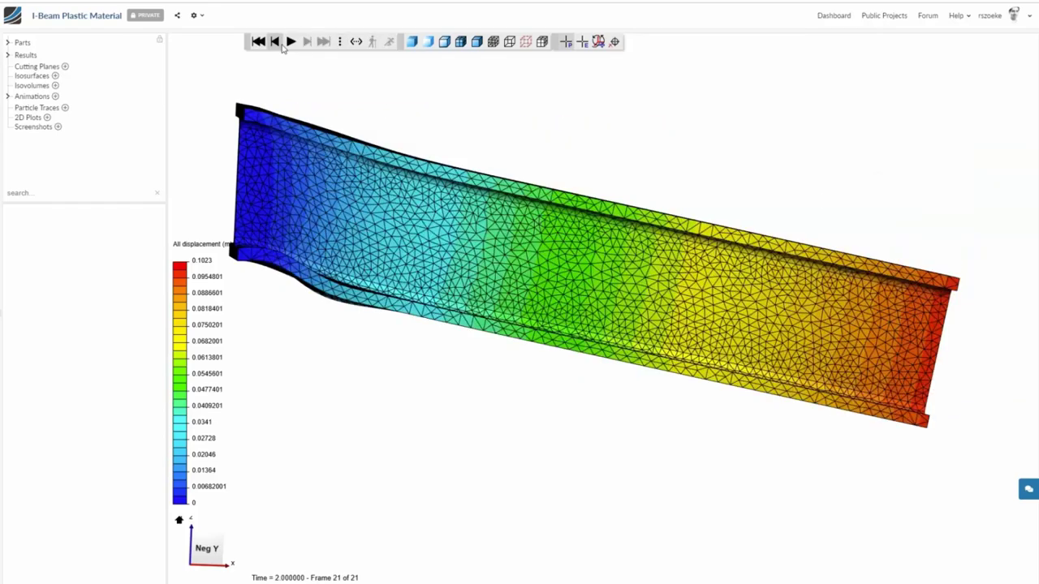
left_click(276, 42)
left_click(276, 42)
left_click(275, 42)
left_click(276, 42)
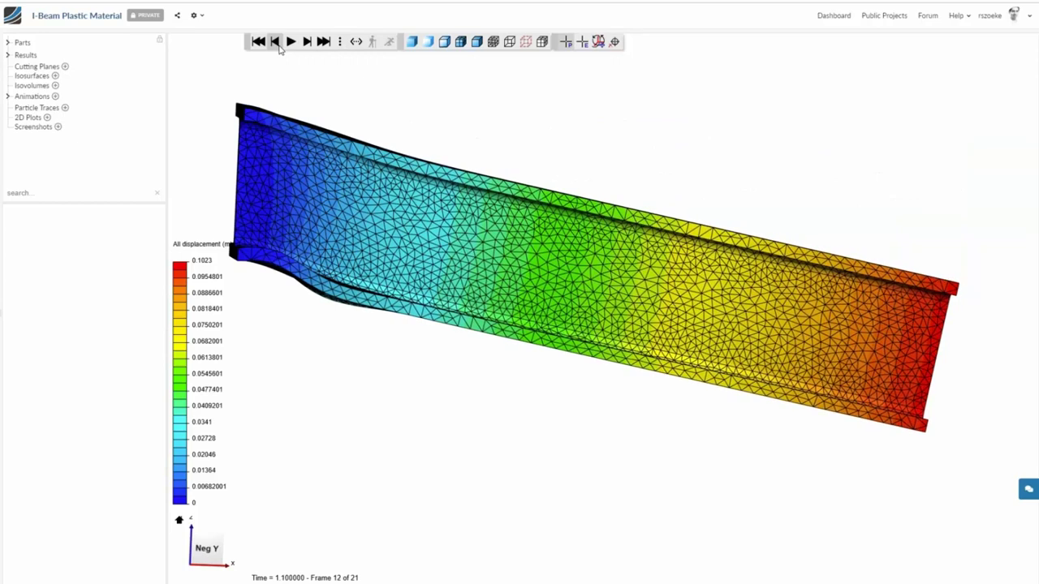
Step: Show von Mises stress as the scalar result on the deformed beam
left_click(25, 54)
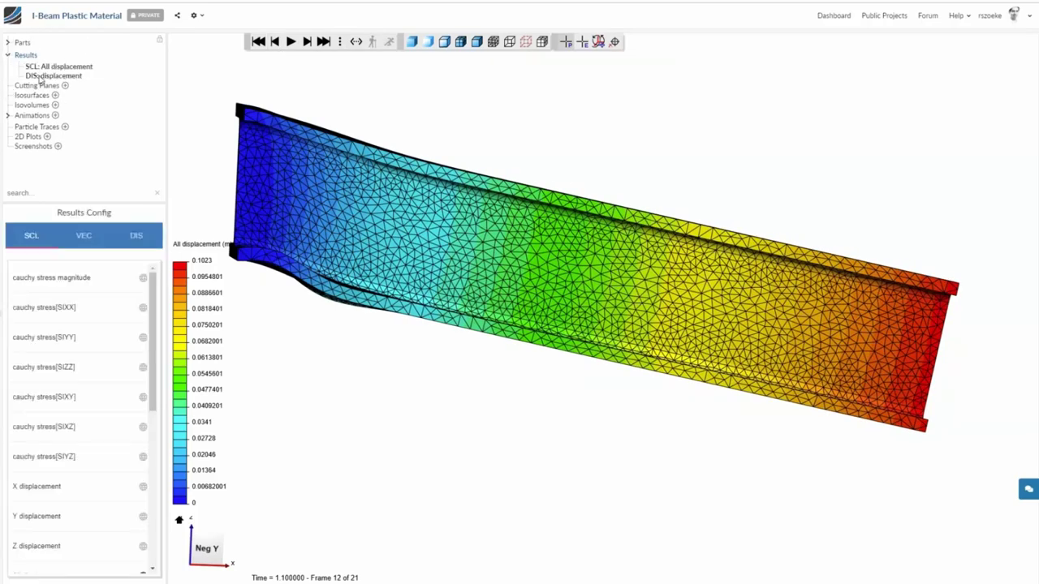
scroll(140, 500, "down", 5)
scroll(140, 511, "down", 3)
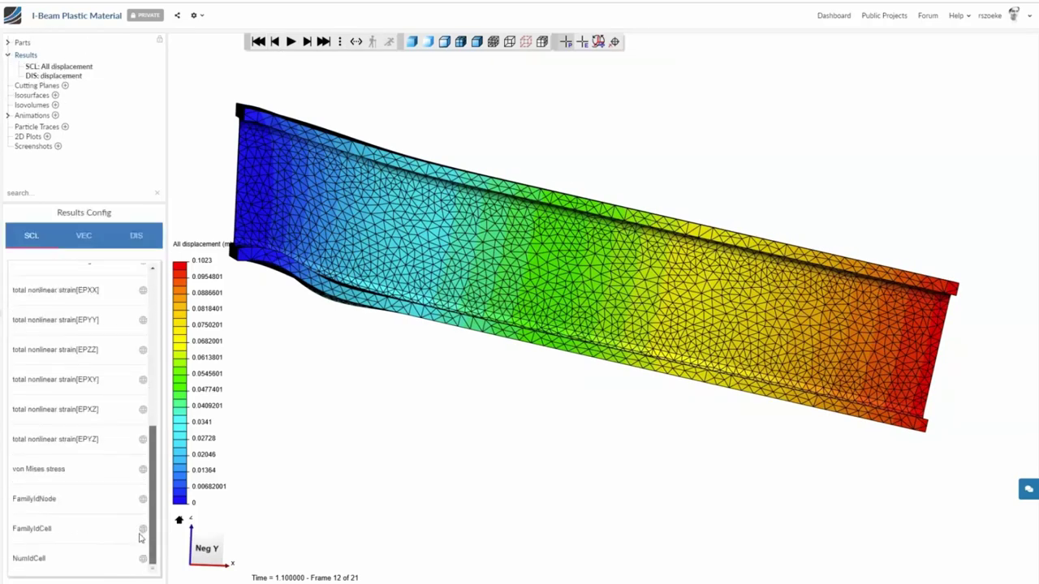
scroll(133, 422, "up", 10)
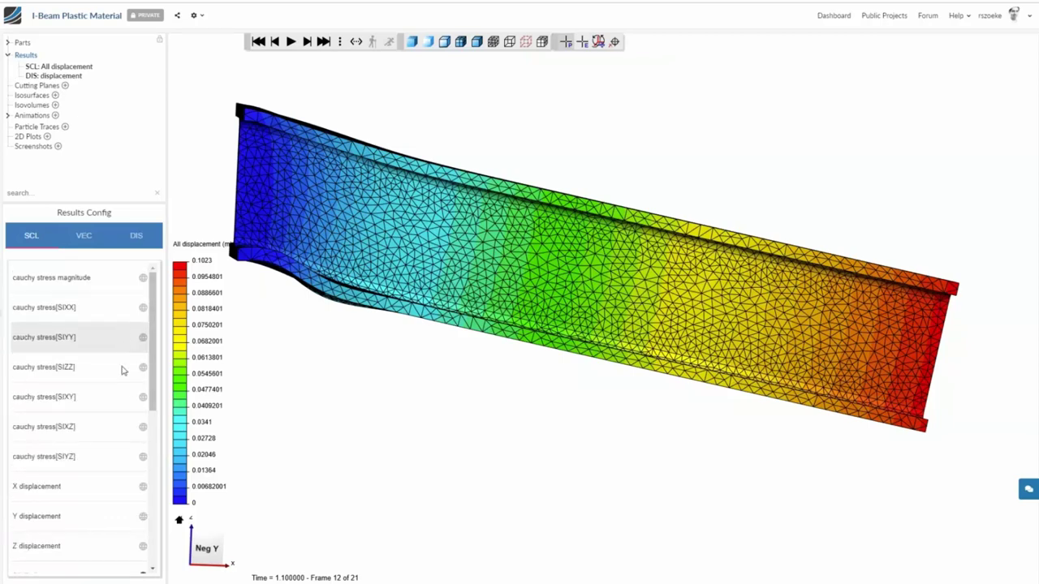
left_click_drag(151, 318, 148, 459)
scroll(147, 459, "up", 1)
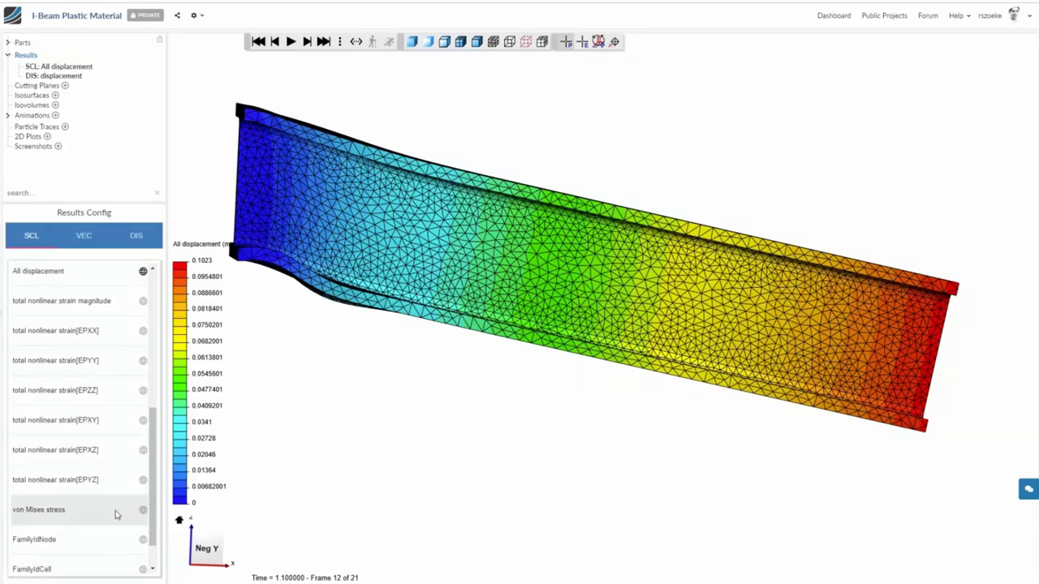
left_click(142, 511)
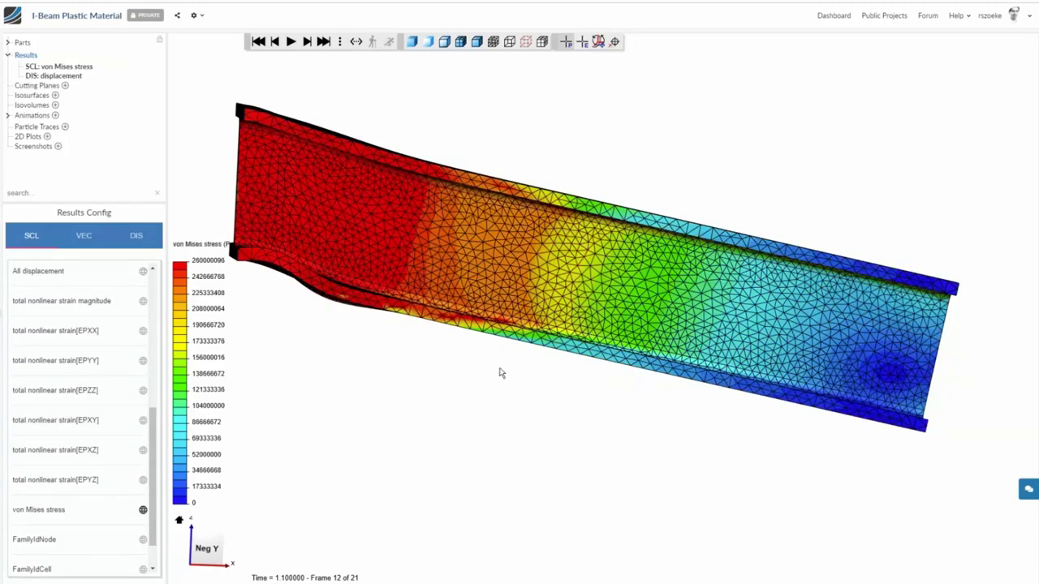
Step: Examine the von Mises stress distribution on the beam's web and flanges, and switch to the webinar presentation in Google Slides
left_click_drag(500, 371, 604, 471)
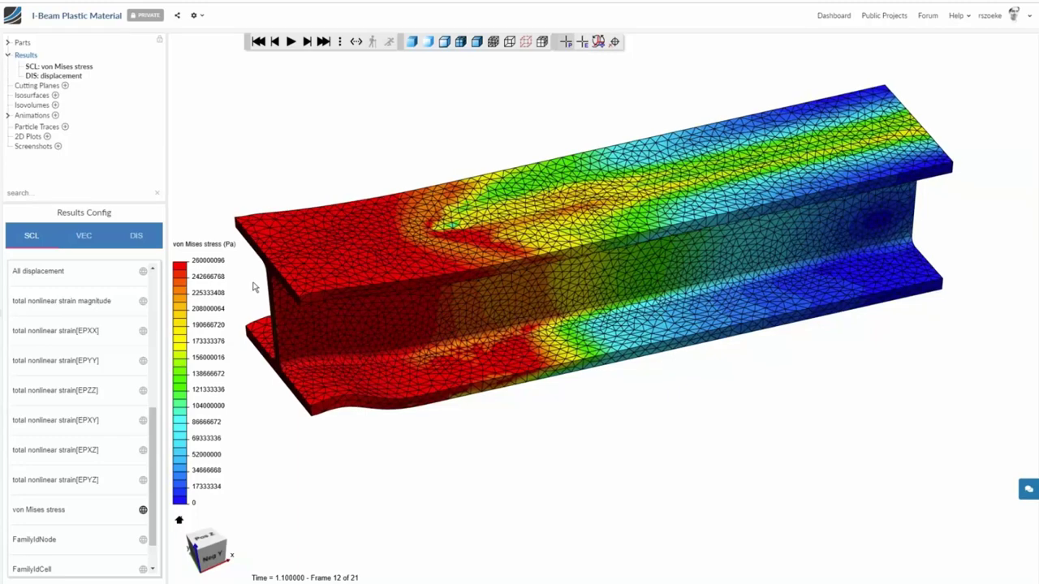
left_click_drag(538, 162, 669, 277)
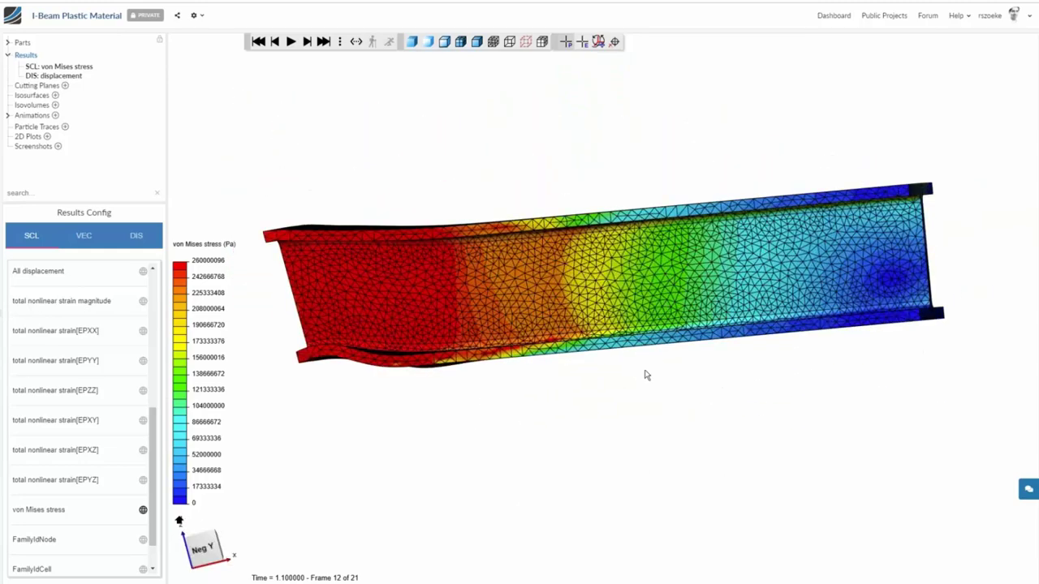
left_click_drag(646, 375, 504, 281)
scroll(504, 281, "up", 2)
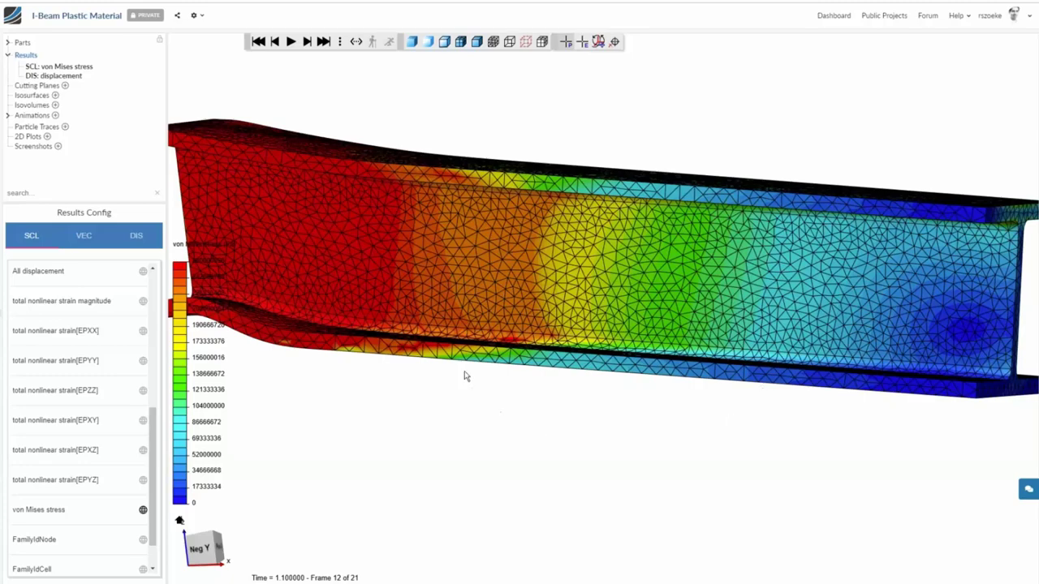
left_click_drag(465, 376, 623, 484)
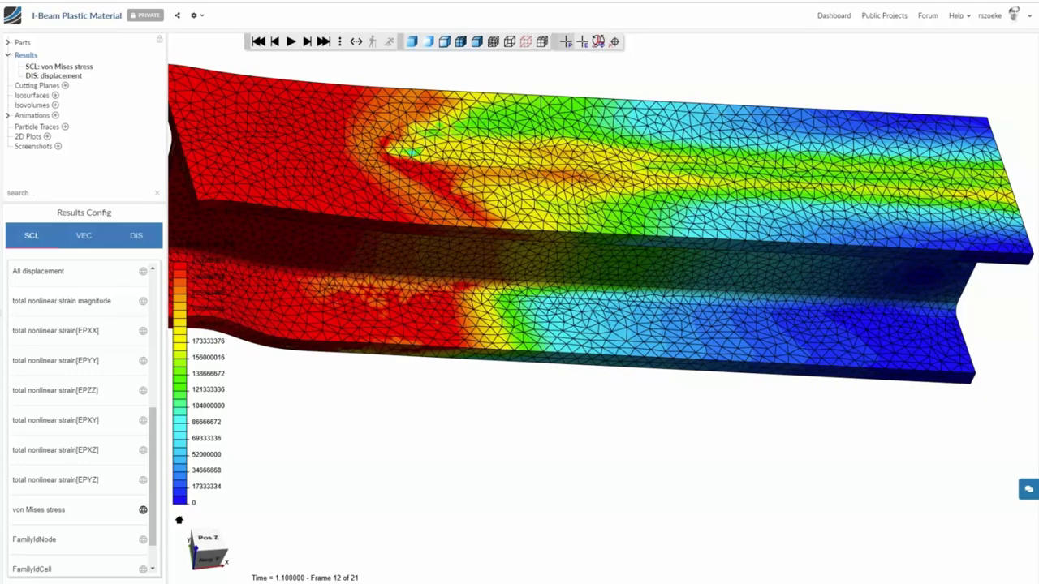
left_click(162, 0)
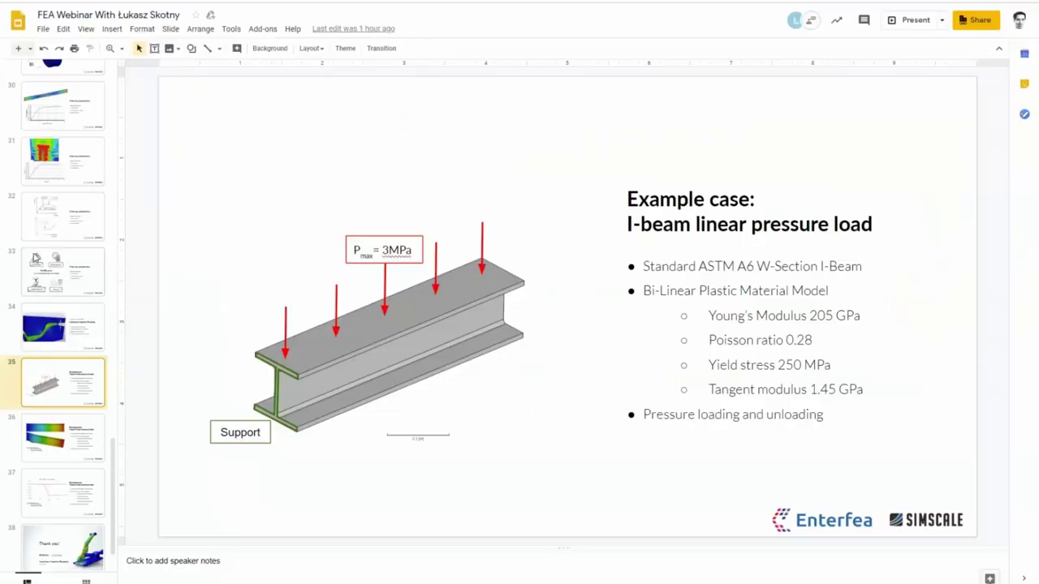